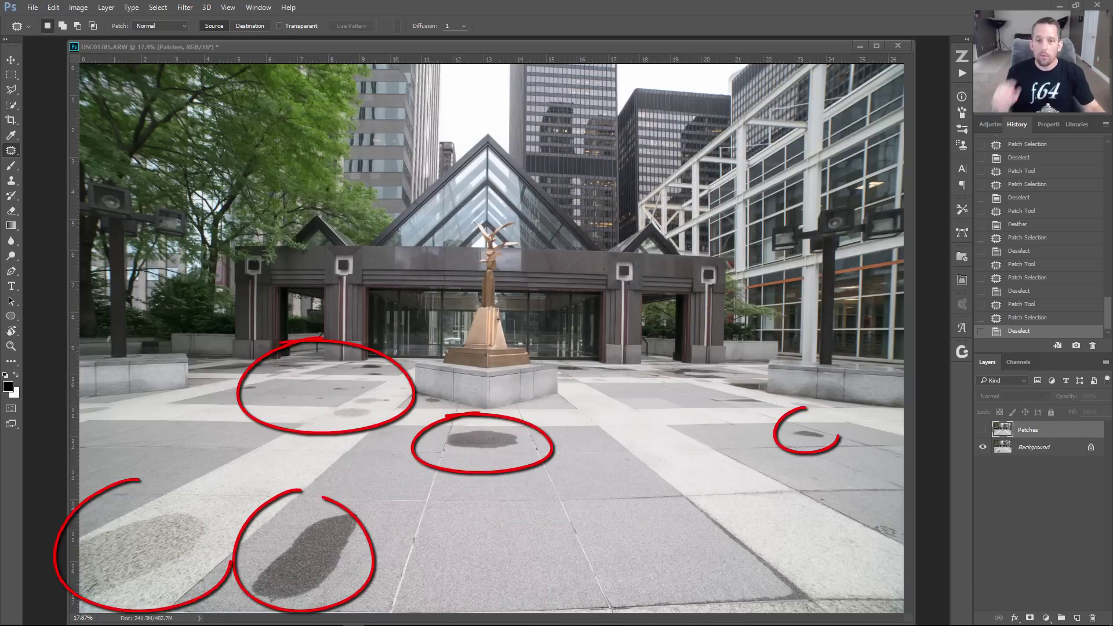
- Toggle the Patches layer's visibility to compare before and after, leaving it hidden
left_click(982, 430)
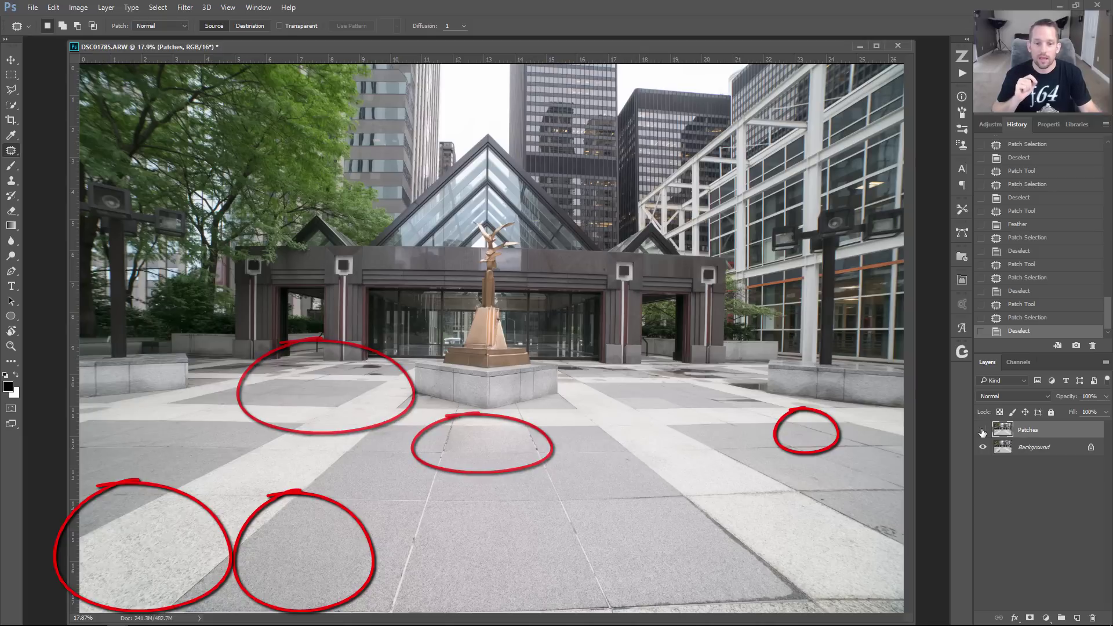
left_click(982, 430)
left_click(981, 431)
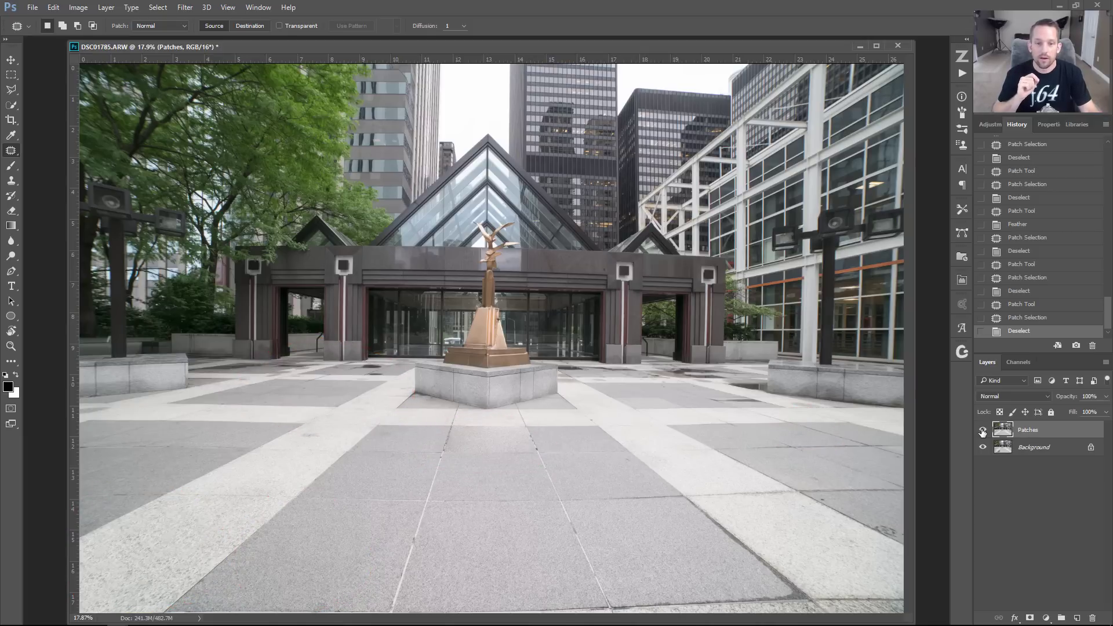
left_click(982, 430)
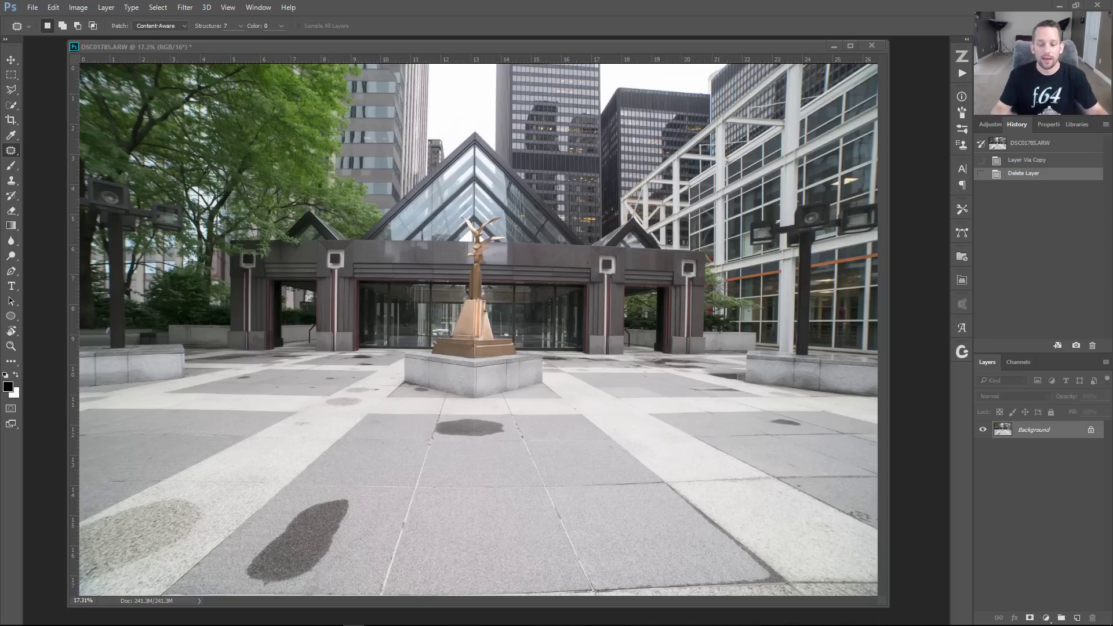
- Duplicate the Background layer with Ctrl+J and name the copy 'Patches'
left_click(1053, 431)
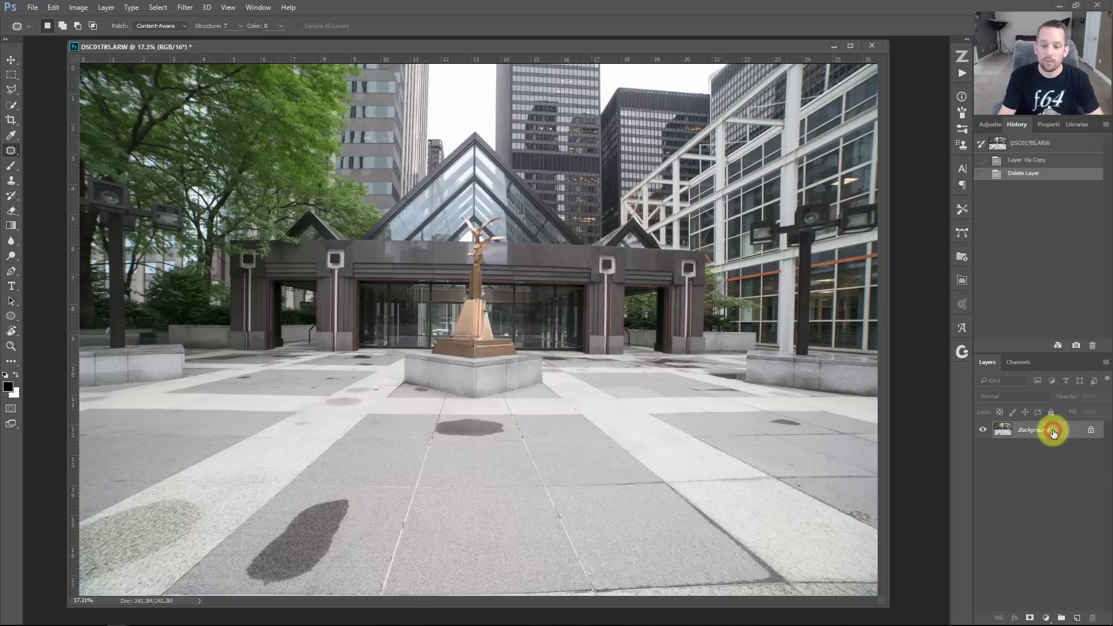
key("ctrl+j")
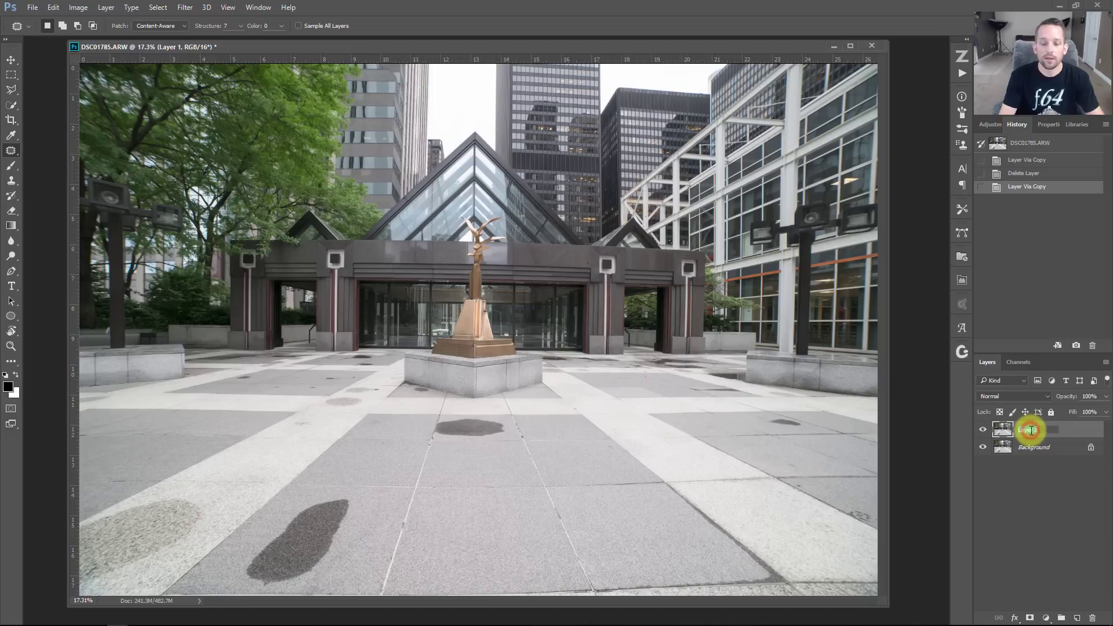
key("Return")
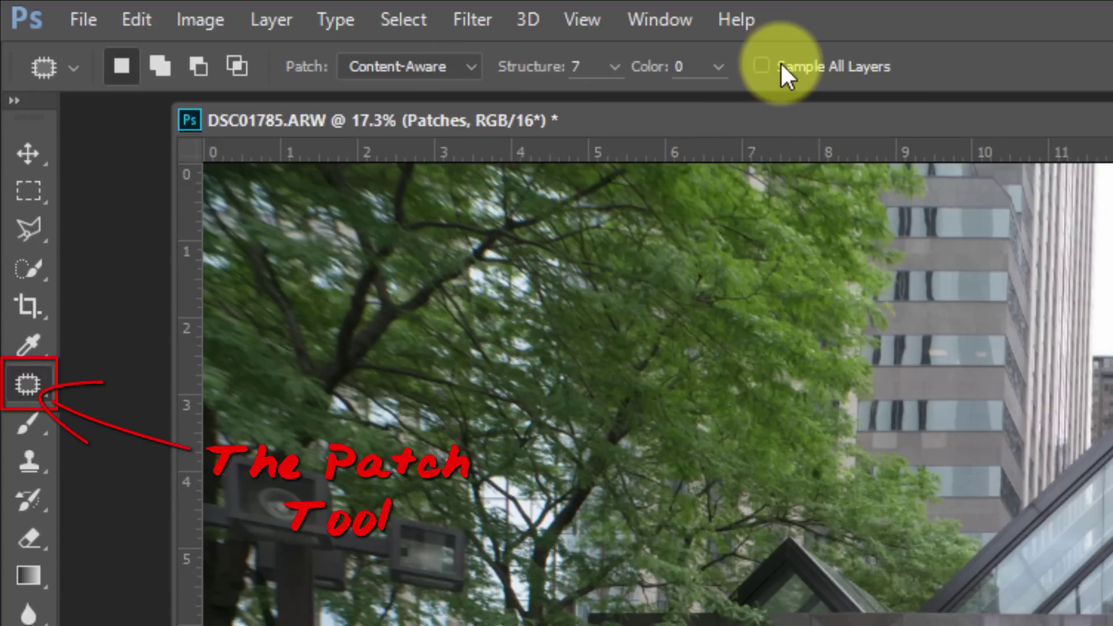
- Try the Content-Aware and Normal patch modes, finishing on Normal
left_click(443, 64)
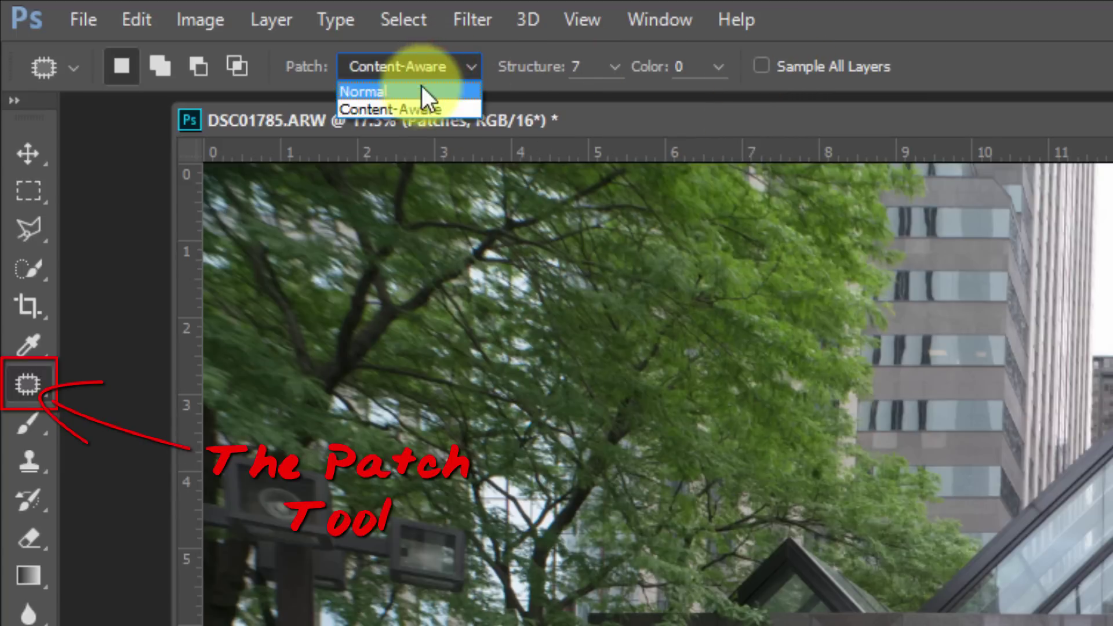
left_click(422, 90)
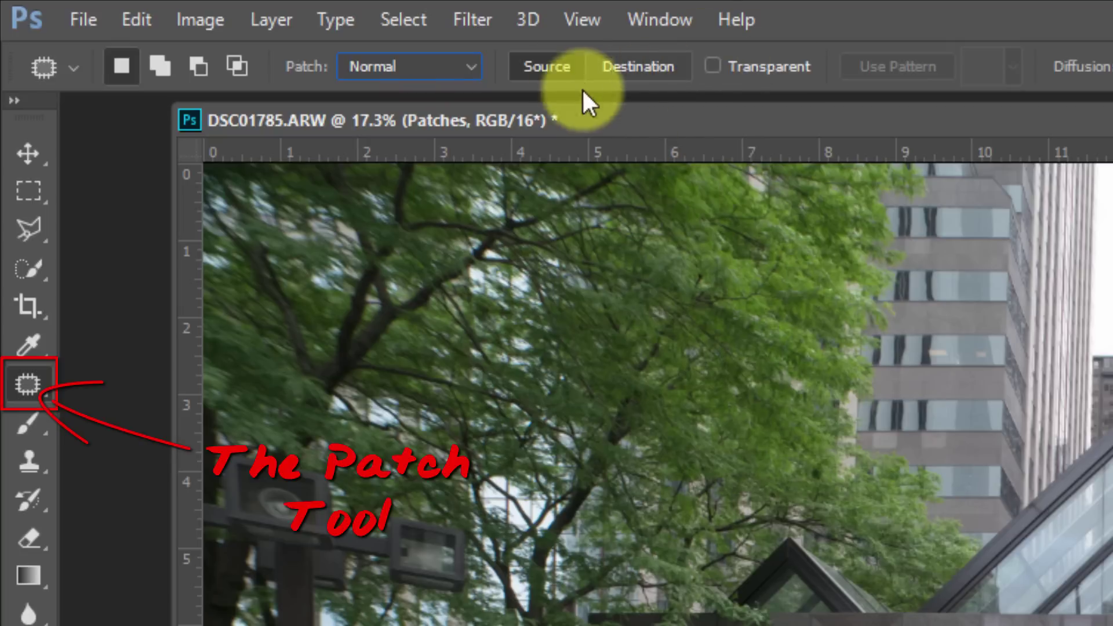
left_click(423, 69)
left_click(404, 104)
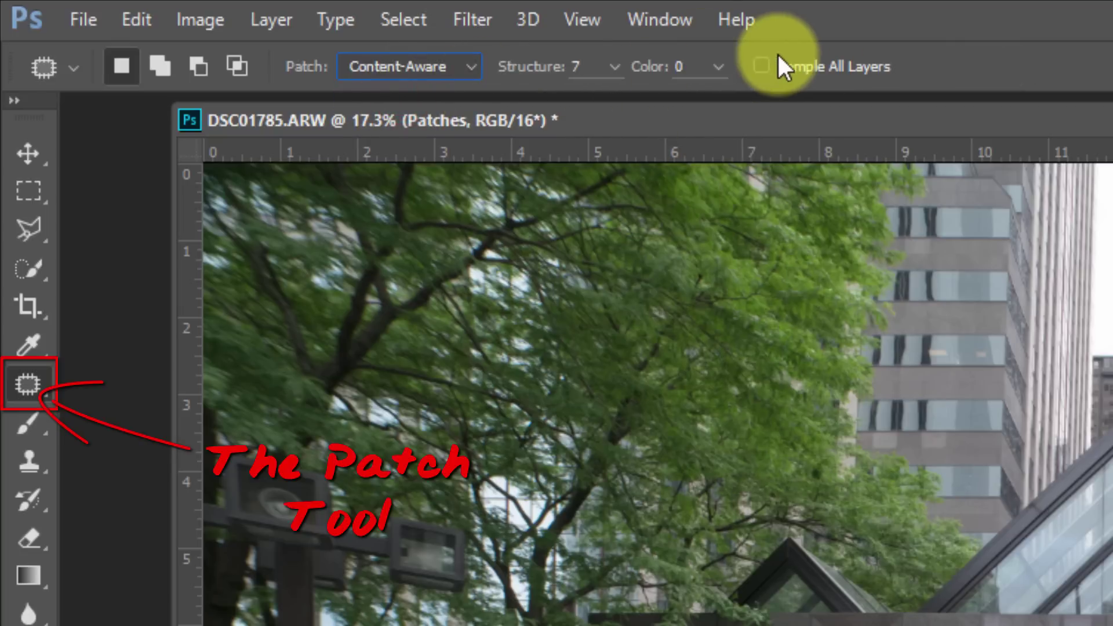
left_click(467, 66)
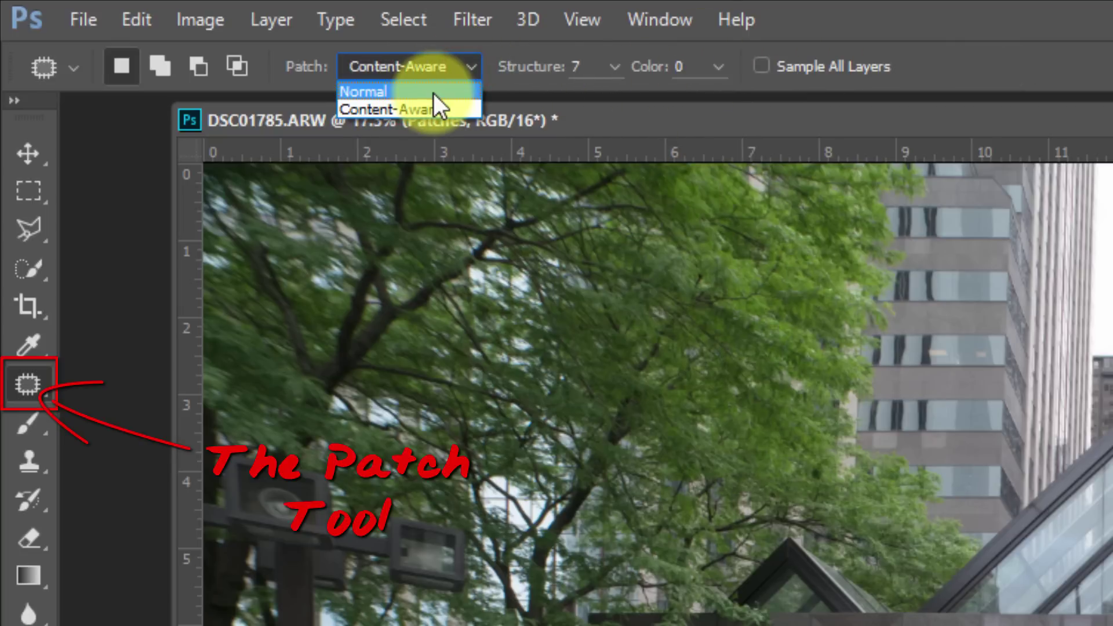
left_click(433, 92)
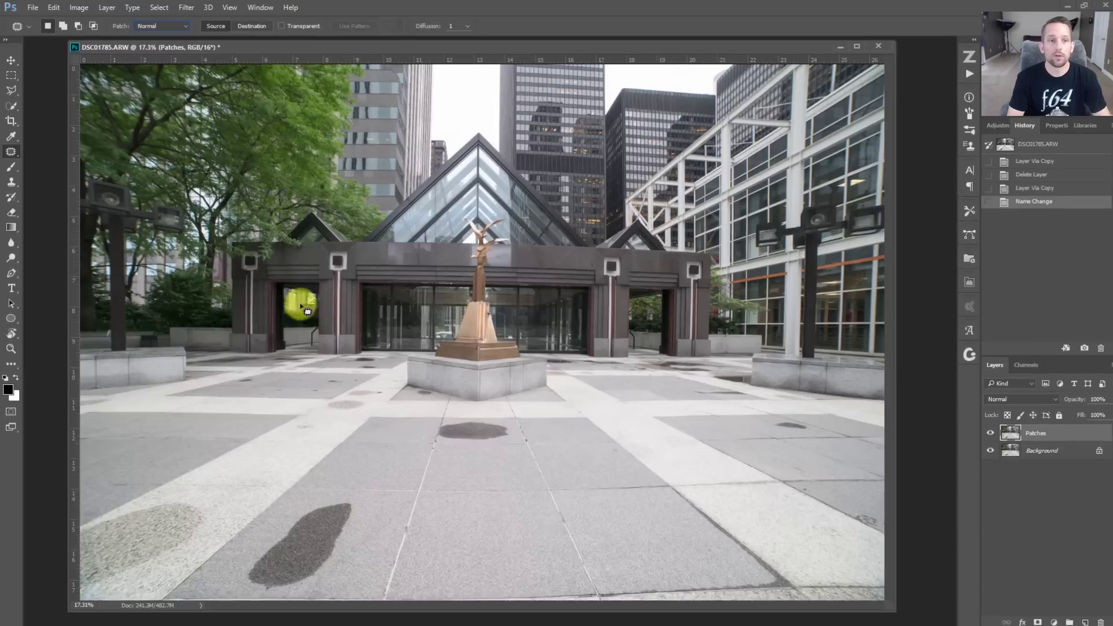
- Patch the long lower-left puddle, then revert to before the patch in History
mouse_move(358, 495)
left_mouse_down()
mouse_move(293, 495)
mouse_move(244, 559)
mouse_move(244, 586)
mouse_move(341, 577)
mouse_move(359, 520)
mouse_move(334, 511)
mouse_move(317, 536)
mouse_move(490, 540)
left_mouse_up()
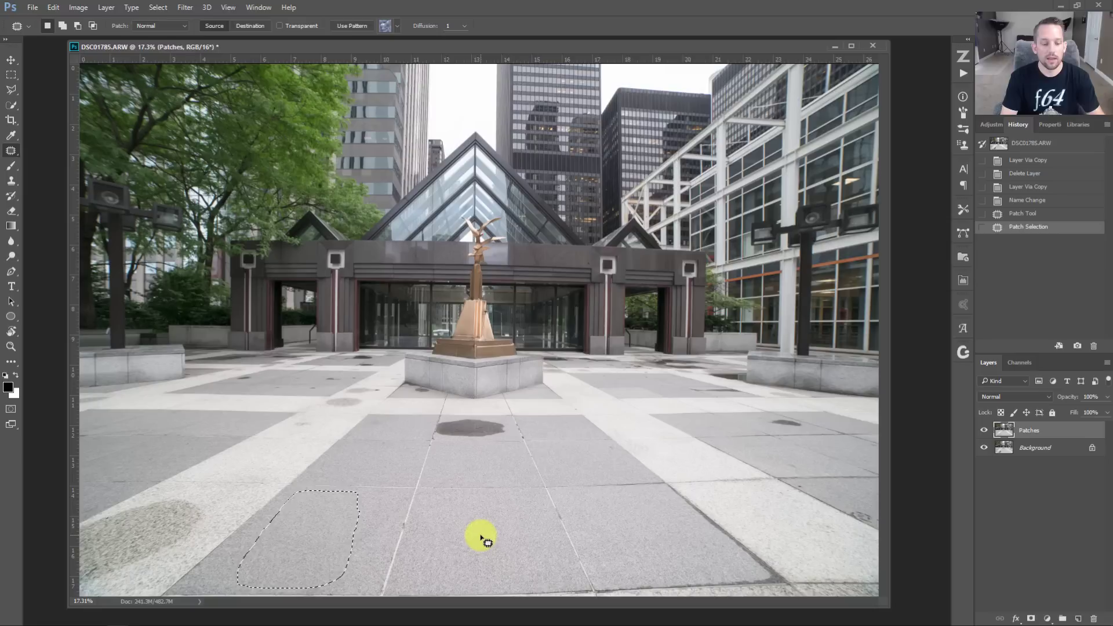
key("ctrl+d")
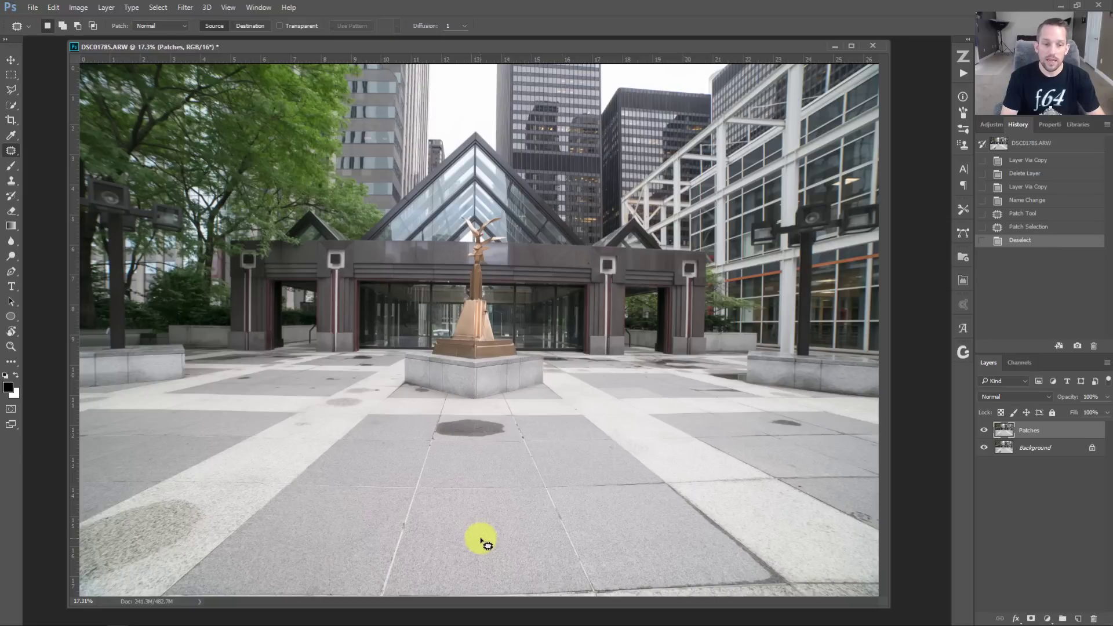
left_click(1033, 227)
left_click(1028, 214)
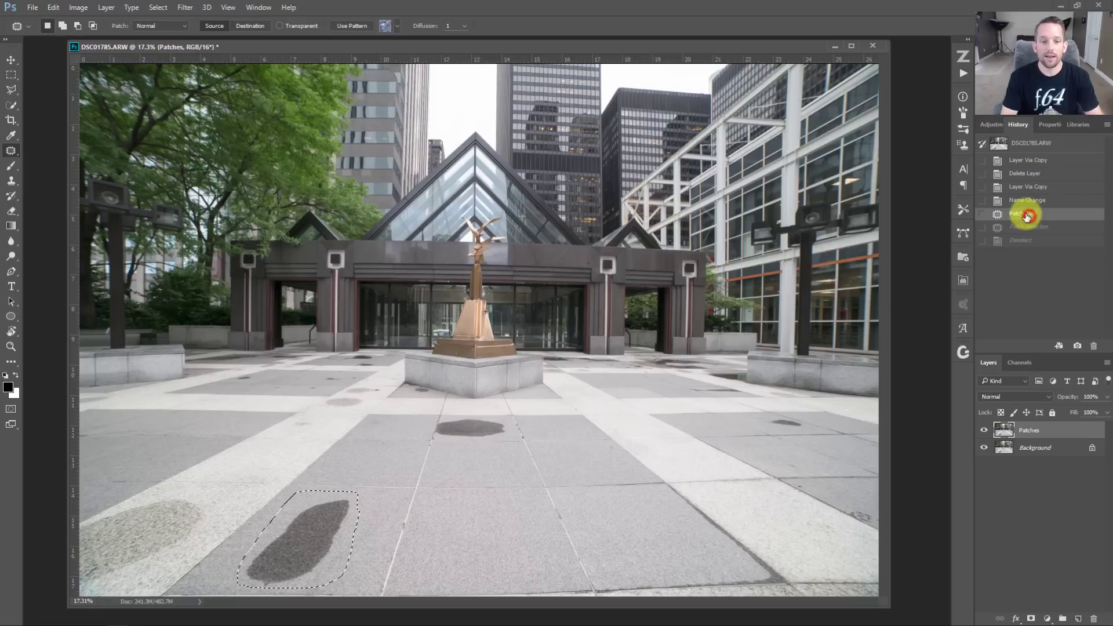
- Test Destination mode by copying the puddle rightward, then undo it and deselect
left_click(253, 27)
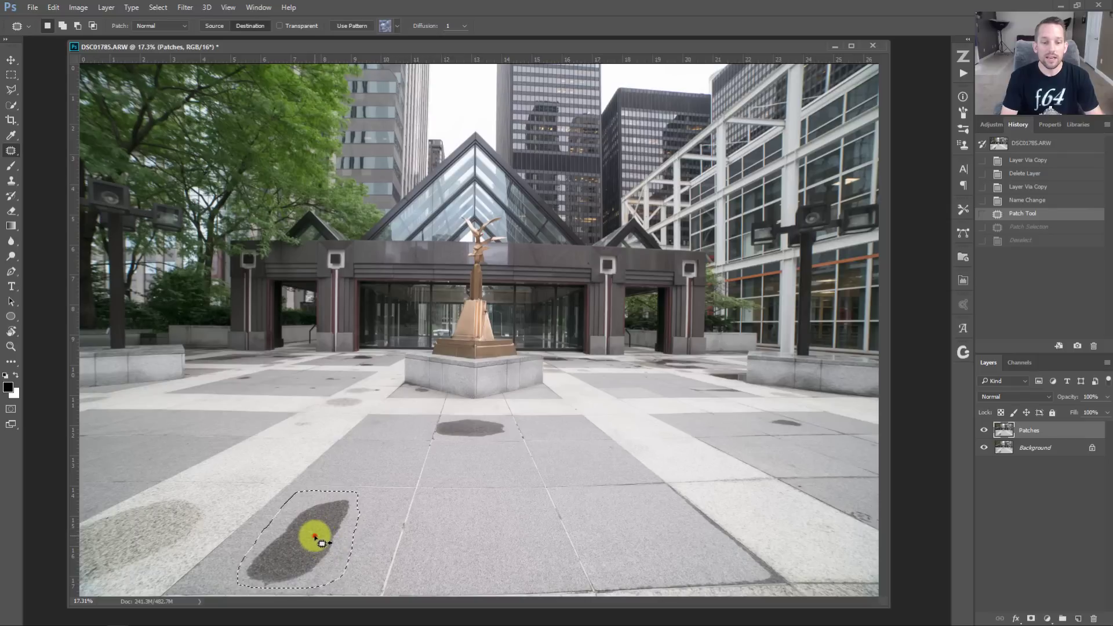
left_click_drag(314, 536, 505, 513)
key("ctrl+d")
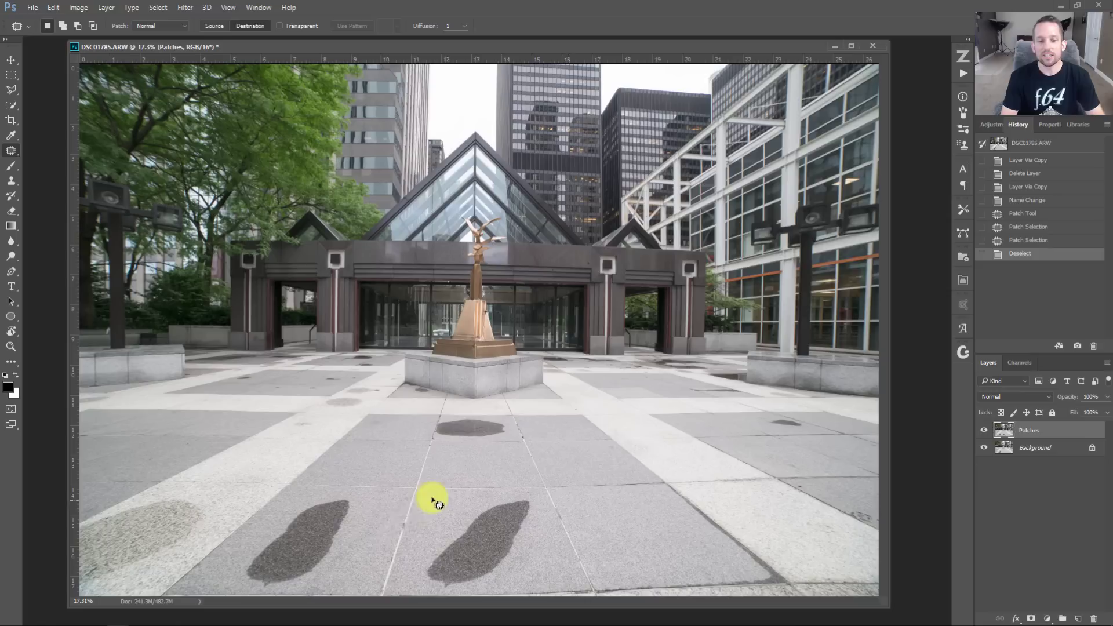
left_click(1029, 227)
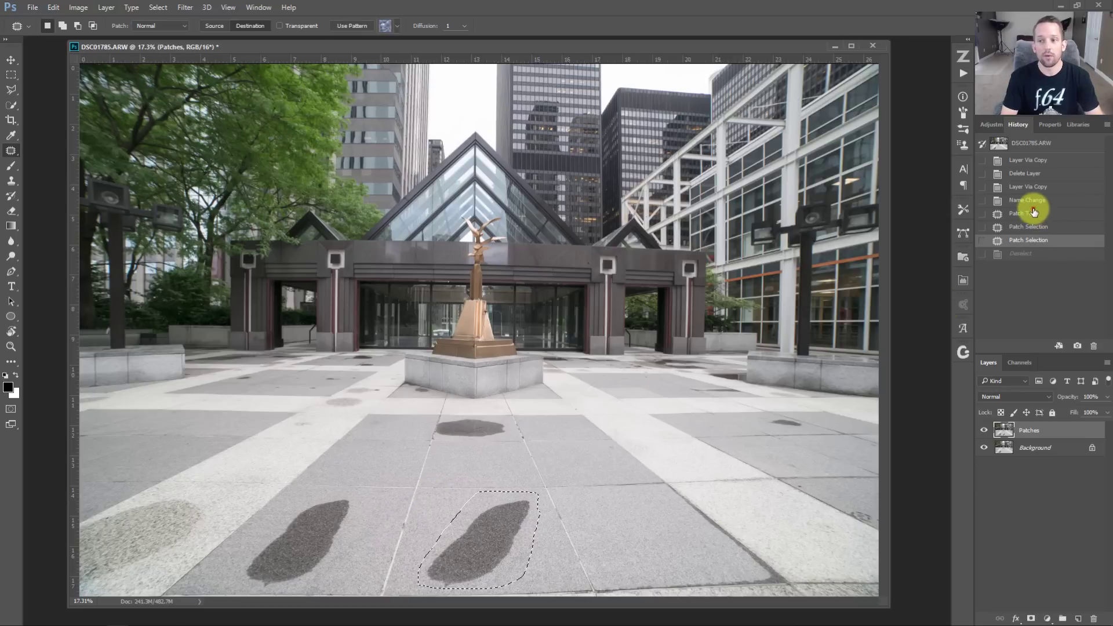
left_click(1022, 213)
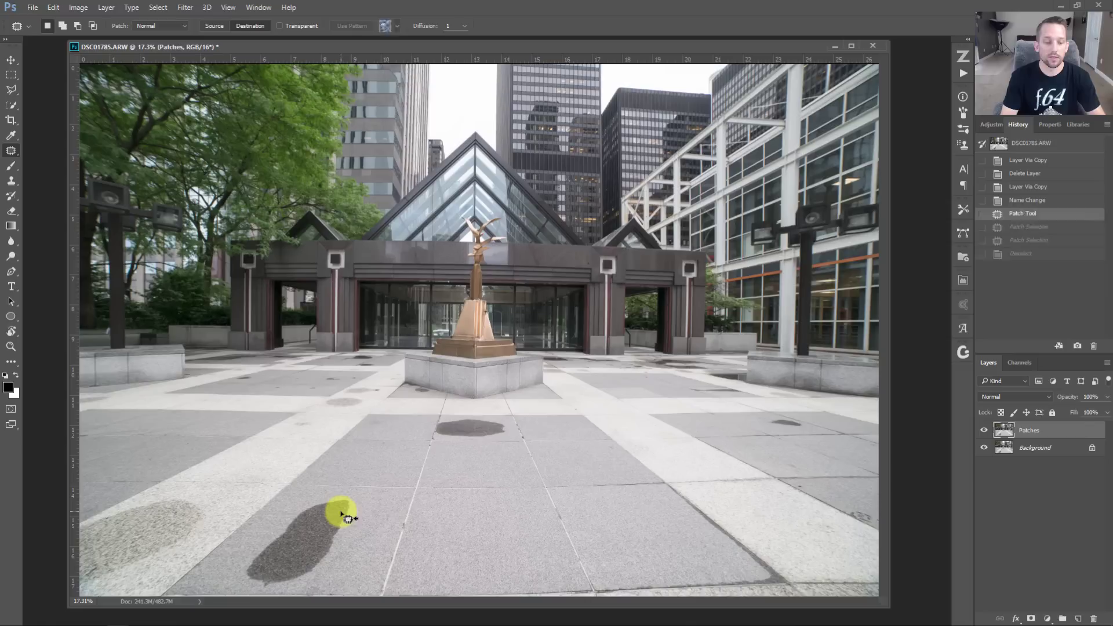
key("ctrl+d")
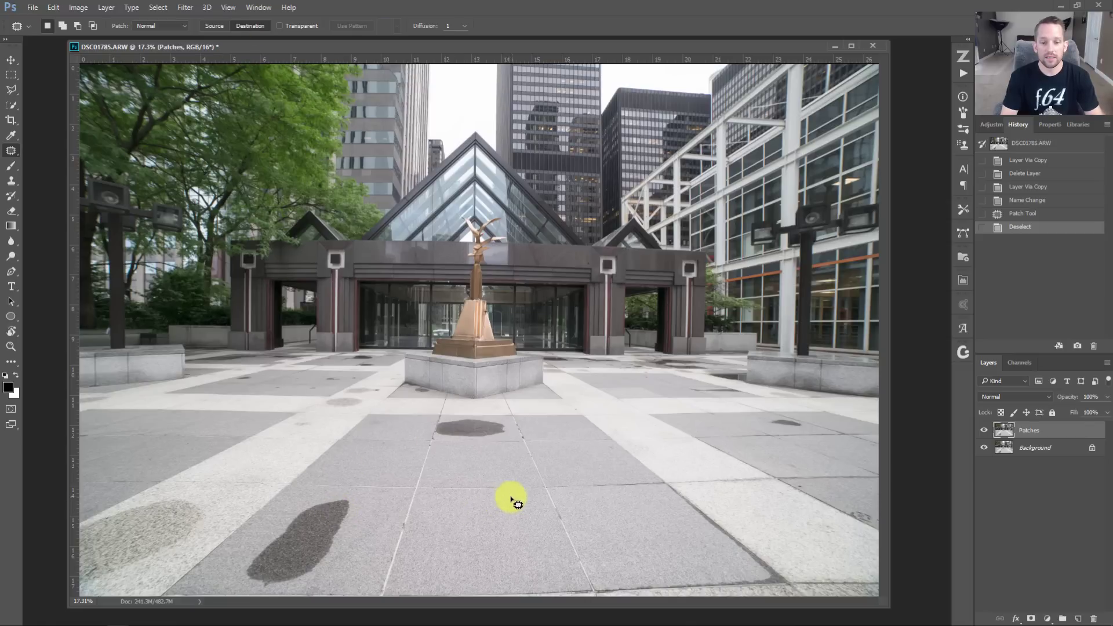
- Cover the dark puddle with clean pavement from its right and deselect
mouse_move(511, 498)
left_mouse_down()
mouse_move(455, 508)
mouse_move(436, 540)
mouse_move(441, 571)
mouse_move(530, 577)
mouse_move(533, 541)
mouse_move(513, 501)
left_mouse_up()
left_click_drag(496, 521, 318, 529)
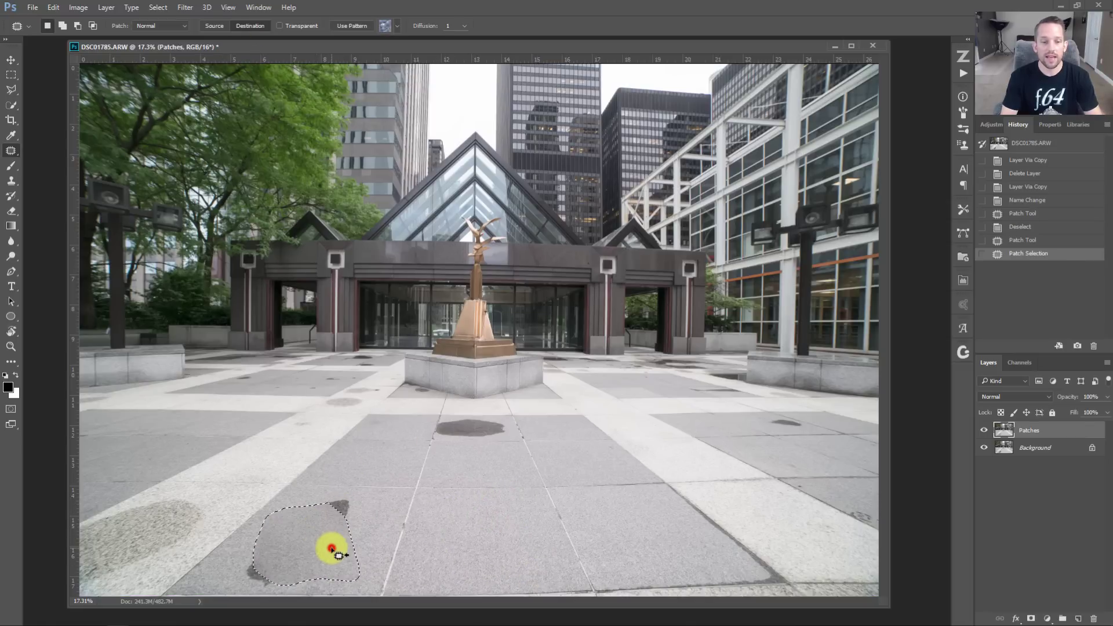
left_click(355, 543)
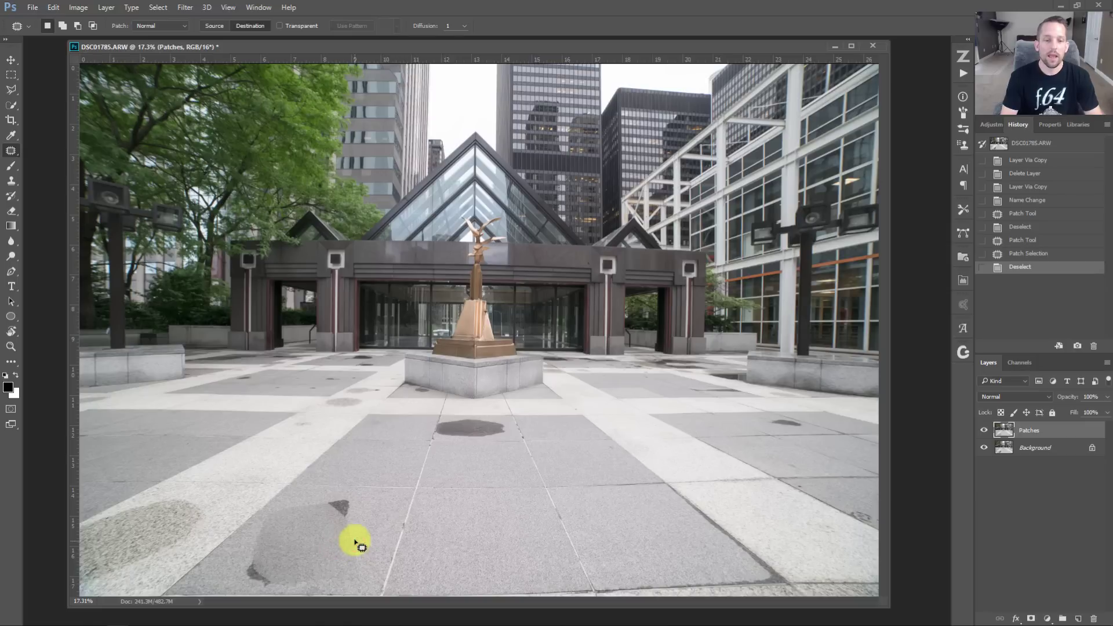
- Return to the earlier Patch Tool state in History and clear the selection
left_click(1026, 241)
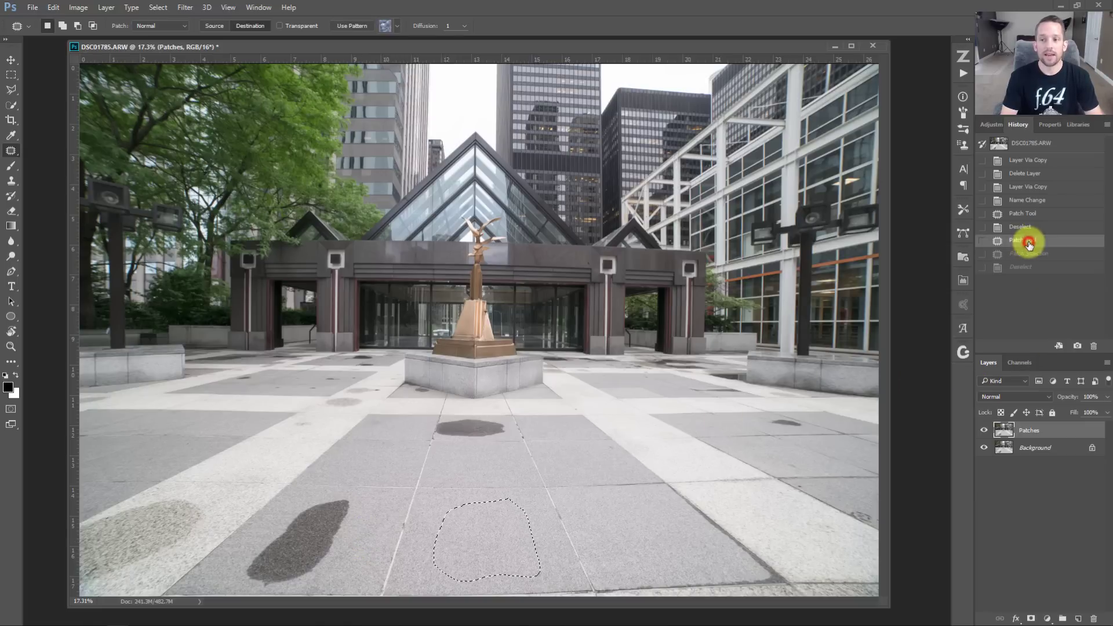
left_click(465, 506)
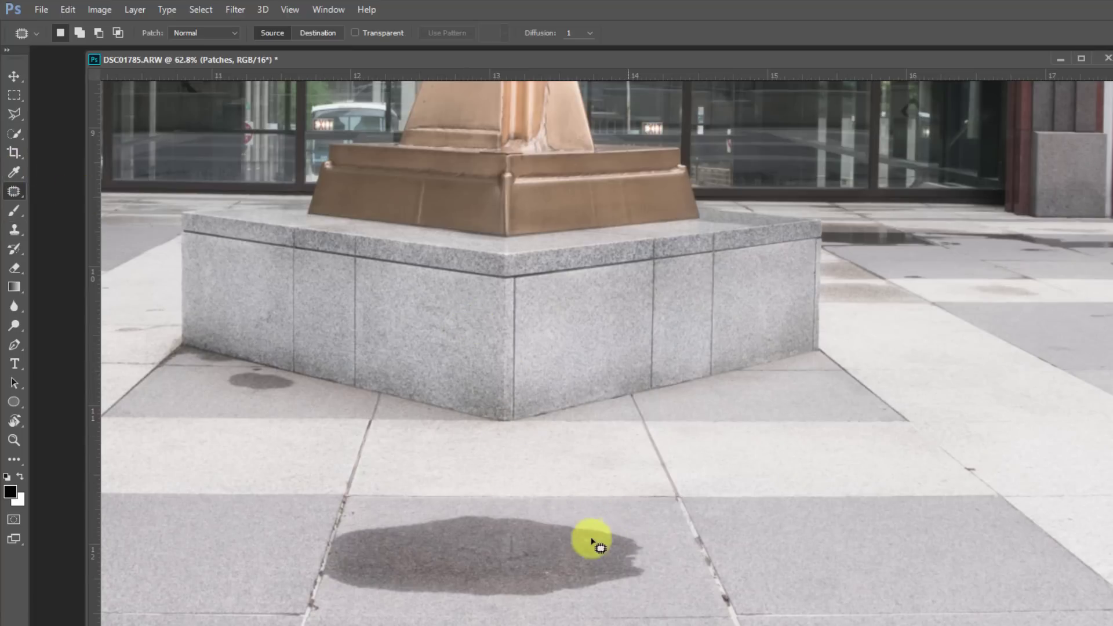
- Enclose the puddle's pavement tile with the Polygonal Lasso along its joints
mouse_move(638, 522)
left_mouse_down()
mouse_move(542, 489)
mouse_move(447, 539)
mouse_move(583, 592)
mouse_move(626, 549)
mouse_move(624, 518)
mouse_move(353, 525)
left_mouse_up()
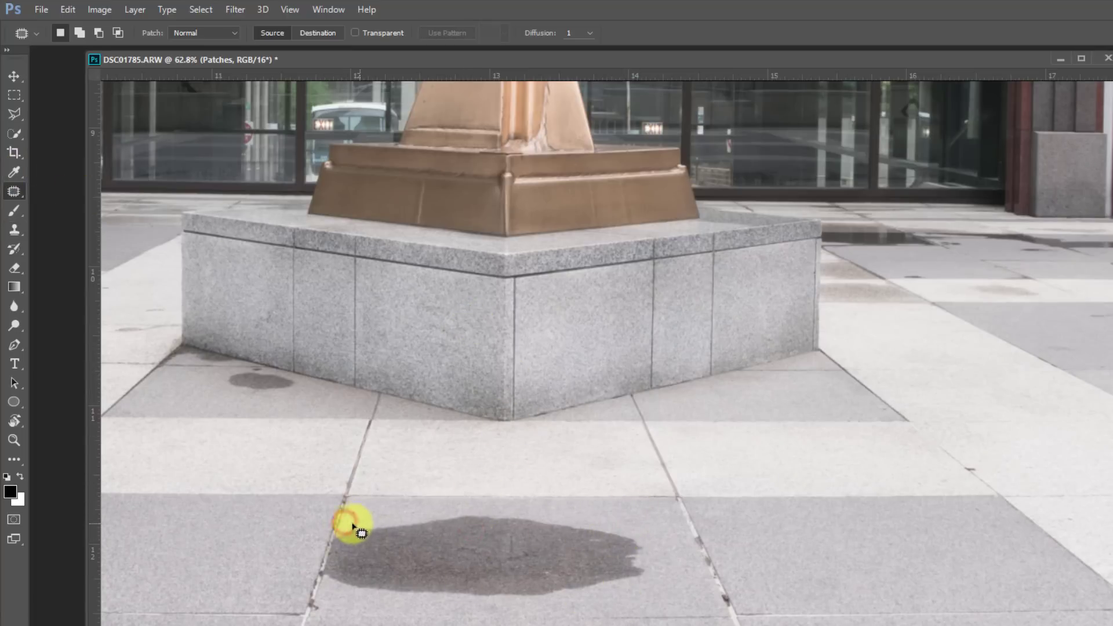
left_click(14, 119)
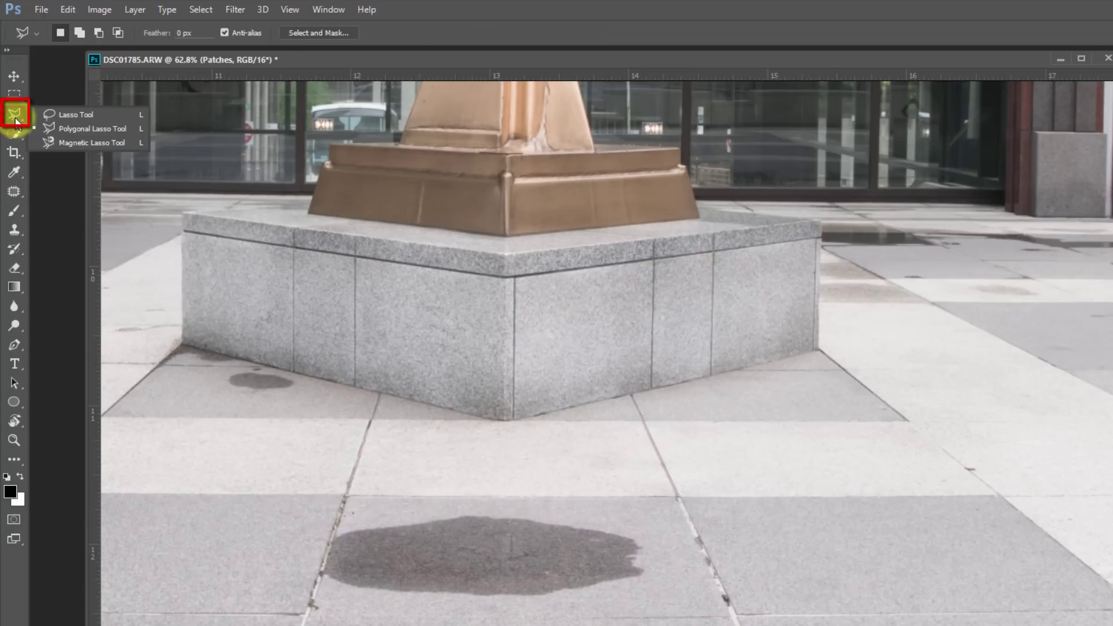
left_click(58, 127)
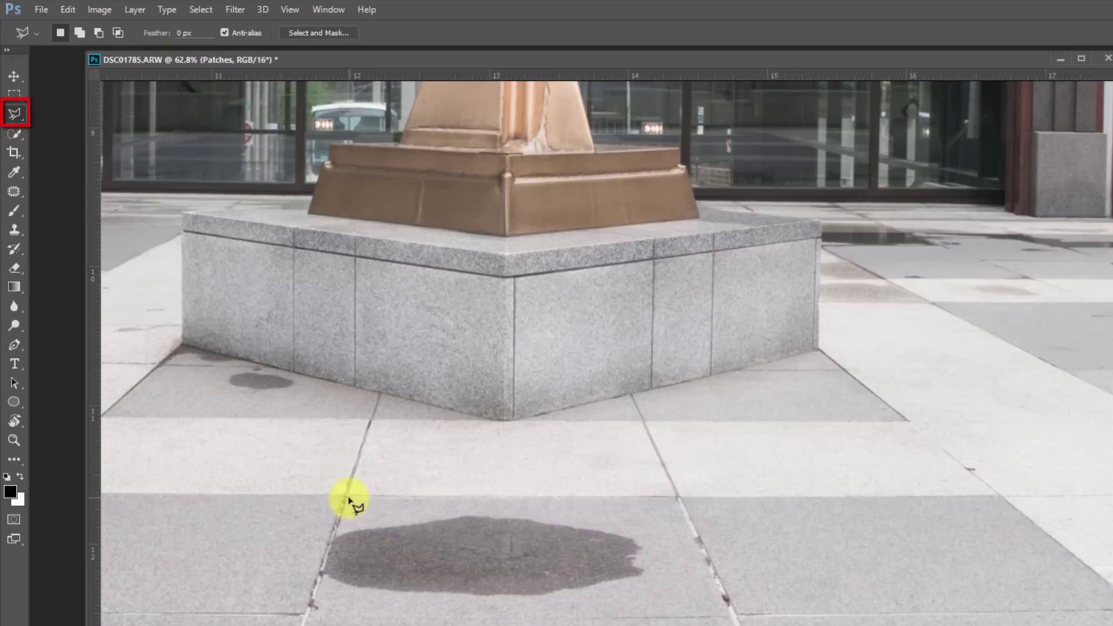
left_click(348, 497)
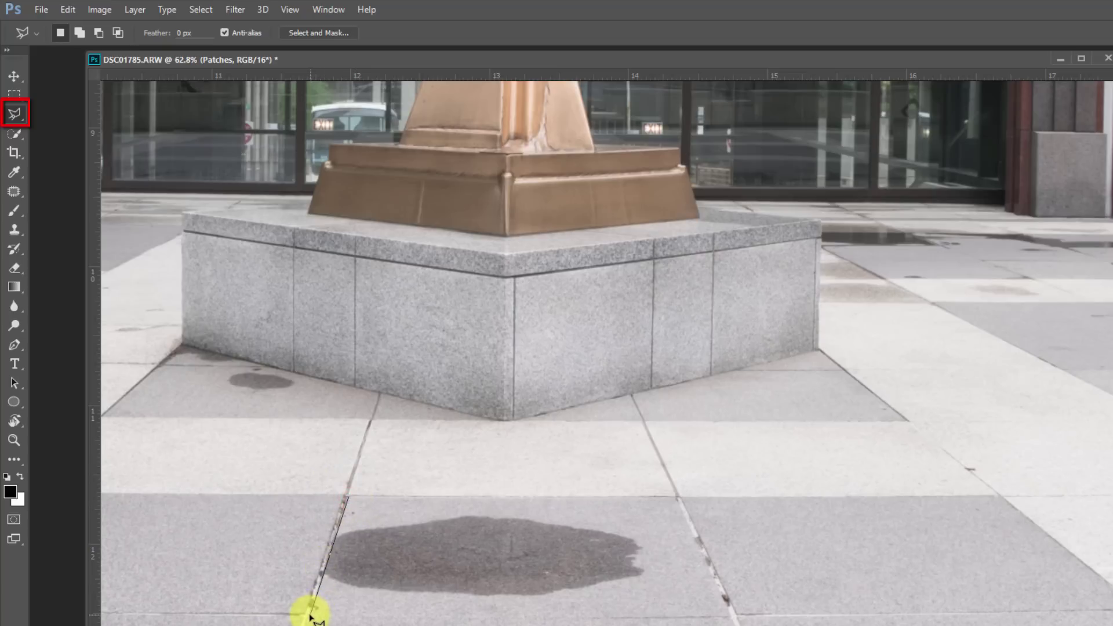
left_click(728, 613)
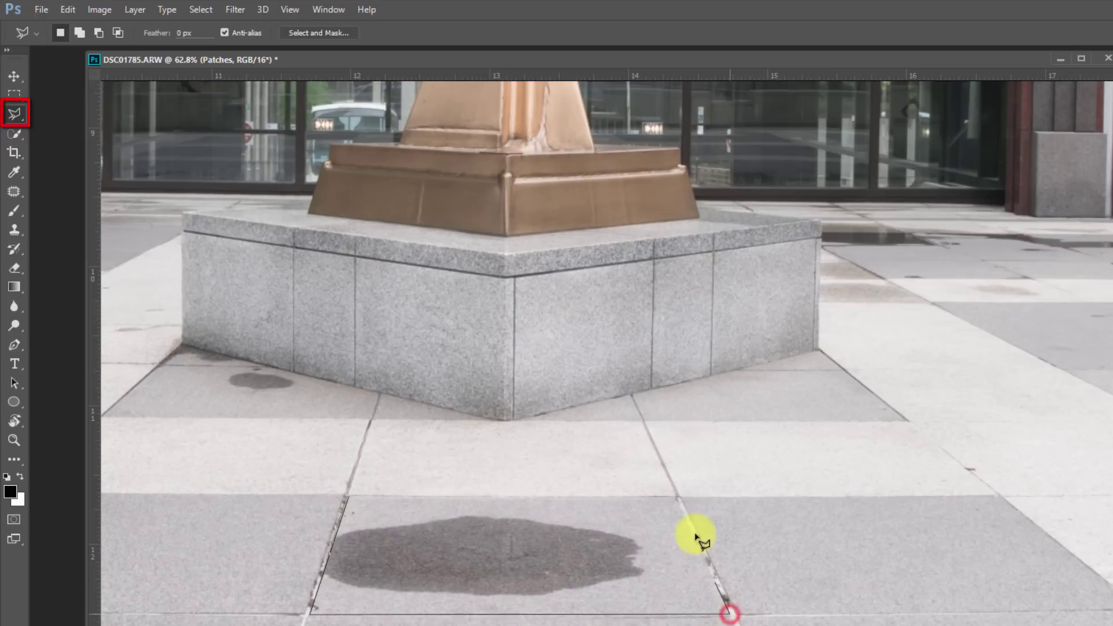
left_click(676, 497)
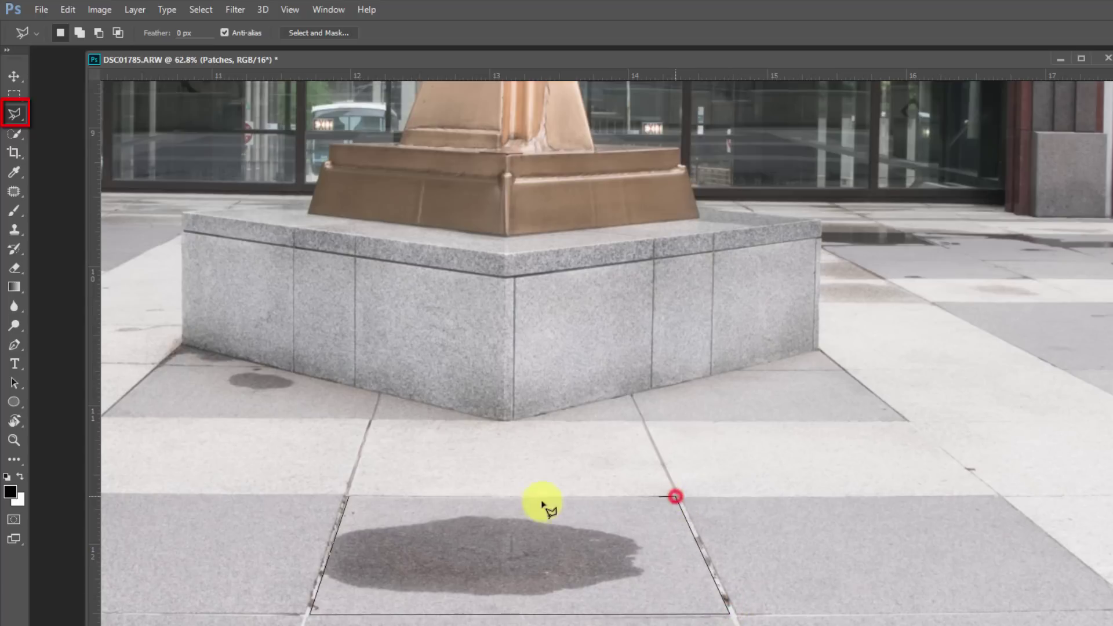
left_click(348, 497)
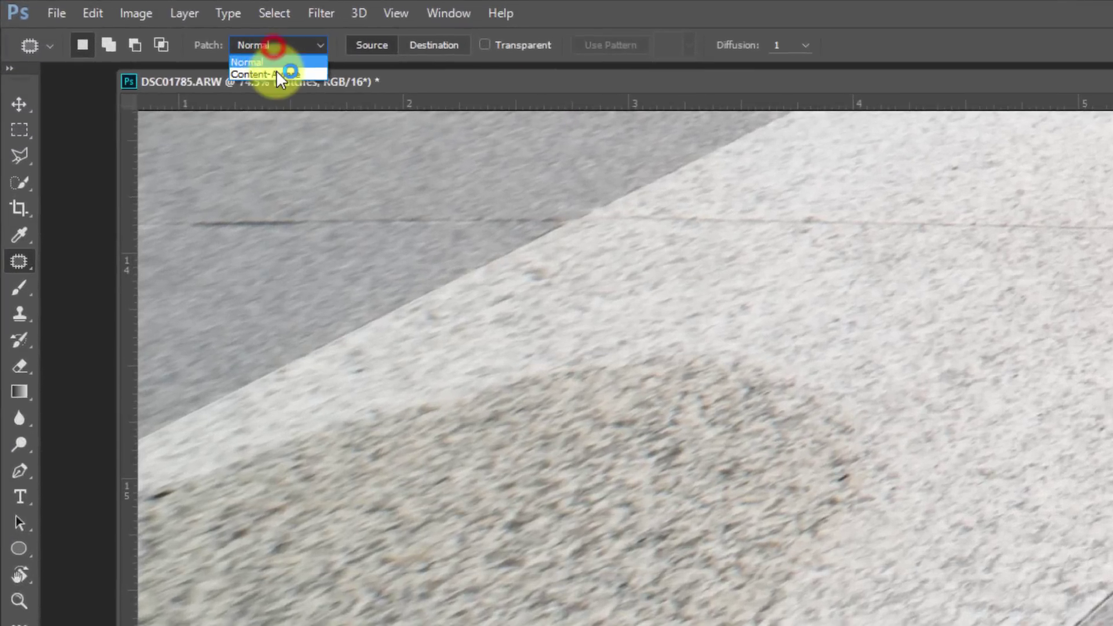
- Switch the Patch mode to Content-Aware with Structure 7 and Color 0
left_click(294, 75)
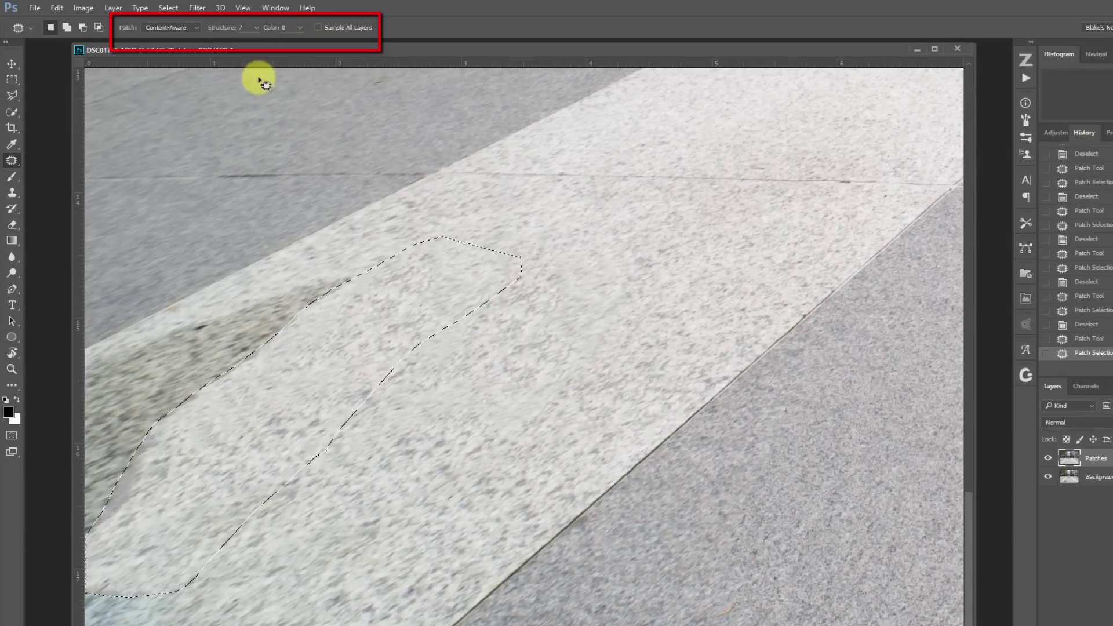
- Lower Structure to 4 and patch the first stain from nearby clean pavement
left_click(256, 28)
left_click_drag(248, 34, 224, 43)
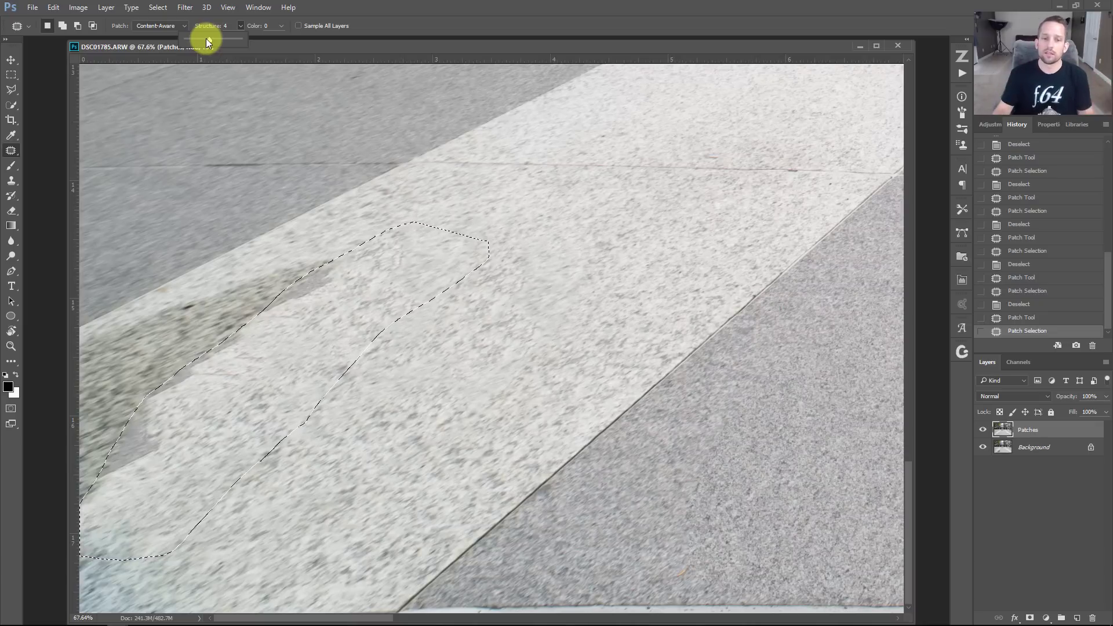
left_click(415, 343)
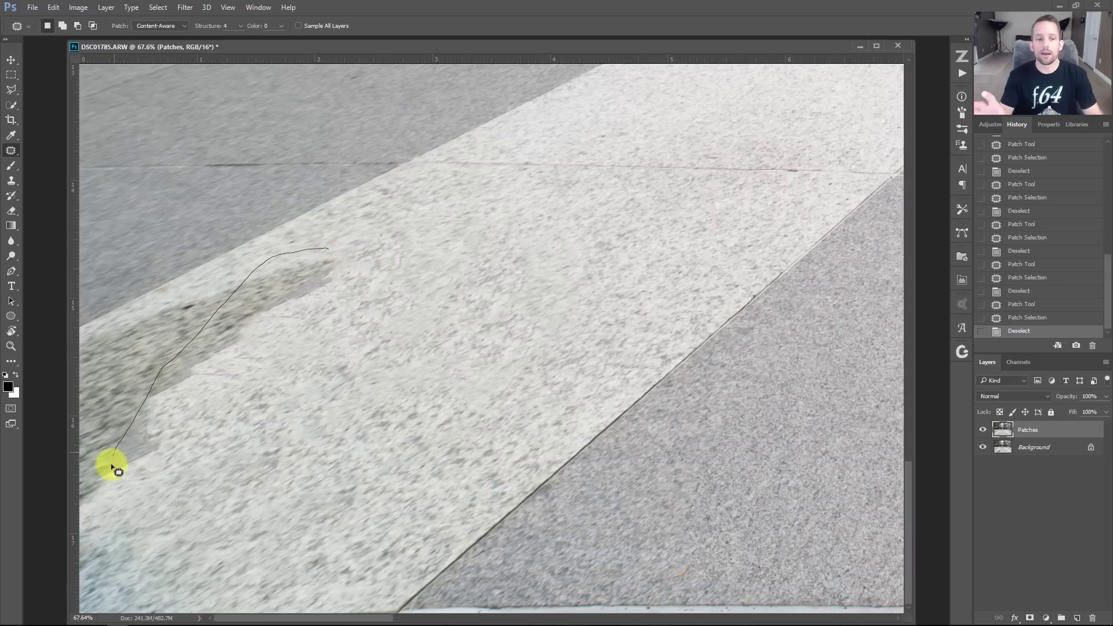
left_click_drag(356, 282, 355, 285)
mouse_move(282, 322)
left_mouse_down()
mouse_move(410, 380)
mouse_move(387, 408)
left_mouse_up()
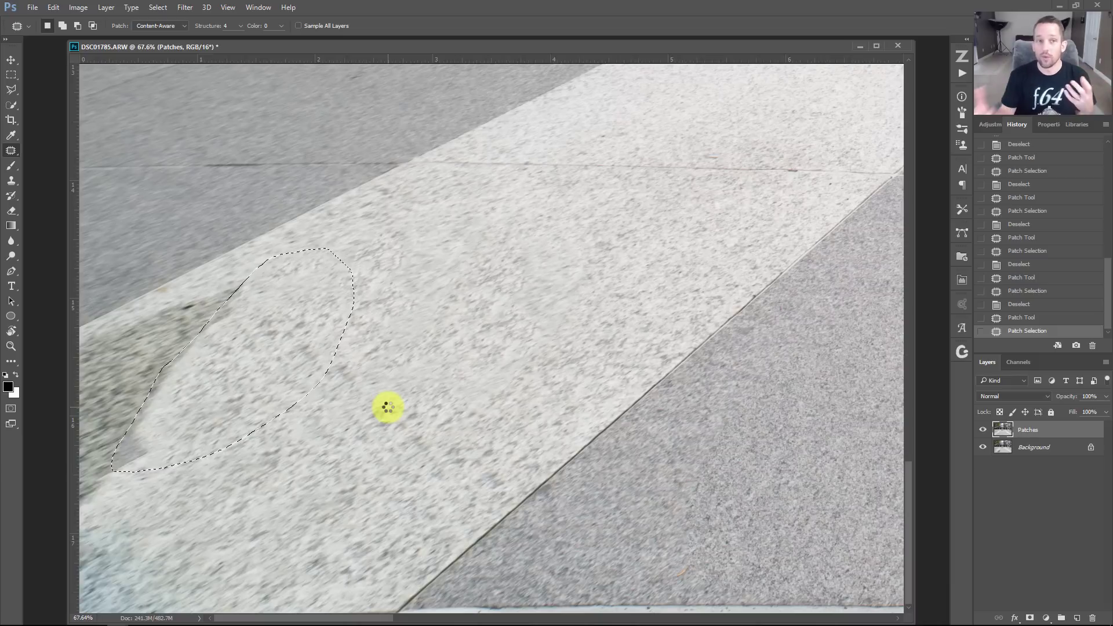
left_click(390, 408)
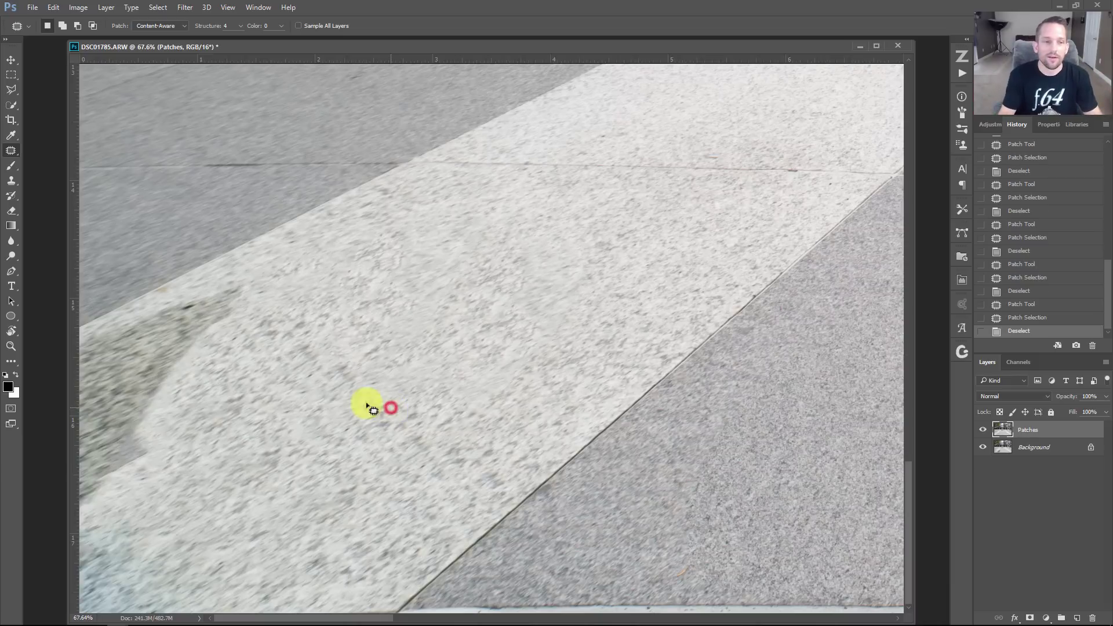
- Patch the leftover stains at the strip's left edge and bottom-left, then fit the photo on screen
mouse_move(237, 279)
left_mouse_down()
mouse_move(124, 310)
mouse_move(62, 360)
mouse_move(105, 551)
mouse_move(246, 413)
mouse_move(238, 284)
left_mouse_up()
left_click_drag(220, 379, 480, 318)
left_click(482, 317)
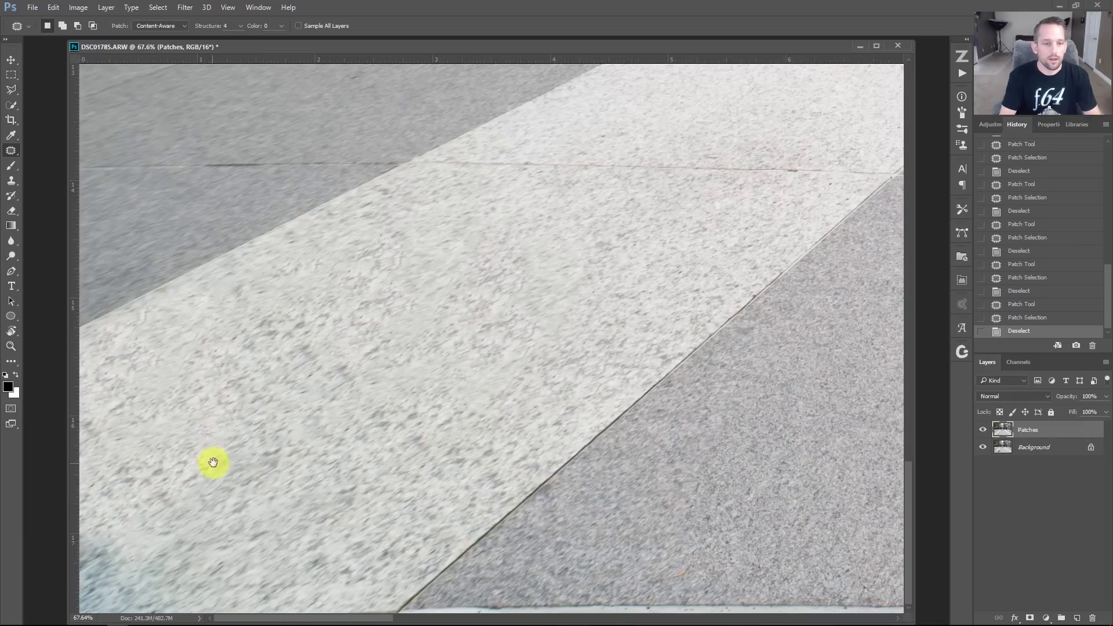
mouse_move(222, 480)
left_mouse_down()
mouse_move(60, 576)
mouse_move(156, 611)
mouse_move(218, 480)
left_mouse_up()
left_click_drag(174, 545, 406, 383)
left_click(405, 381)
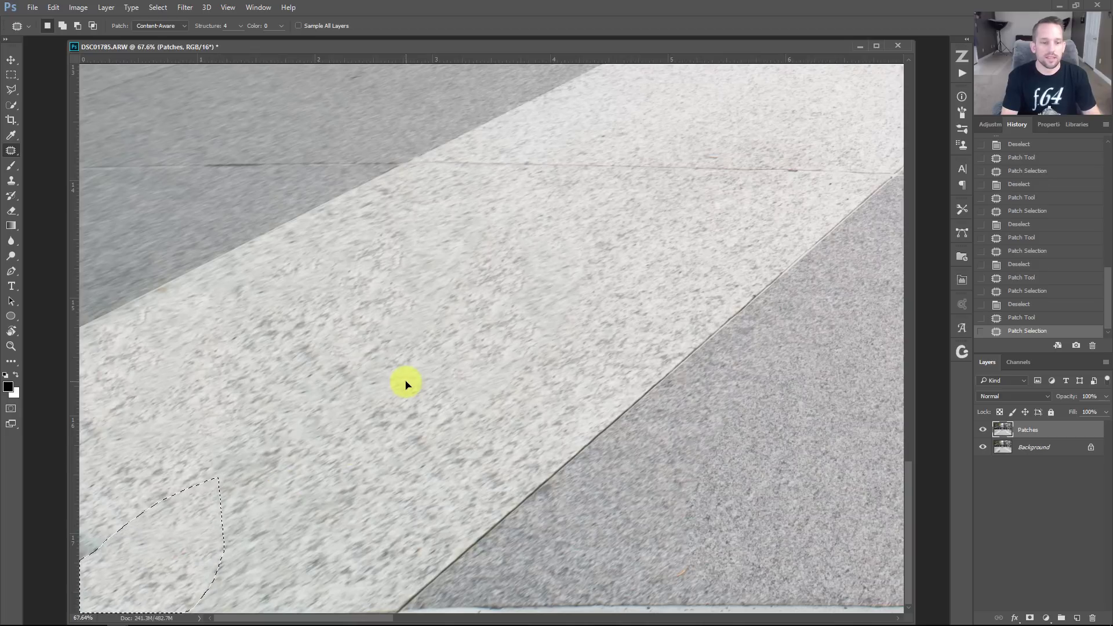
mouse_move(267, 436)
left_mouse_down()
mouse_move(50, 574)
mouse_move(229, 522)
mouse_move(336, 422)
mouse_move(397, 393)
left_mouse_up()
left_click(396, 393)
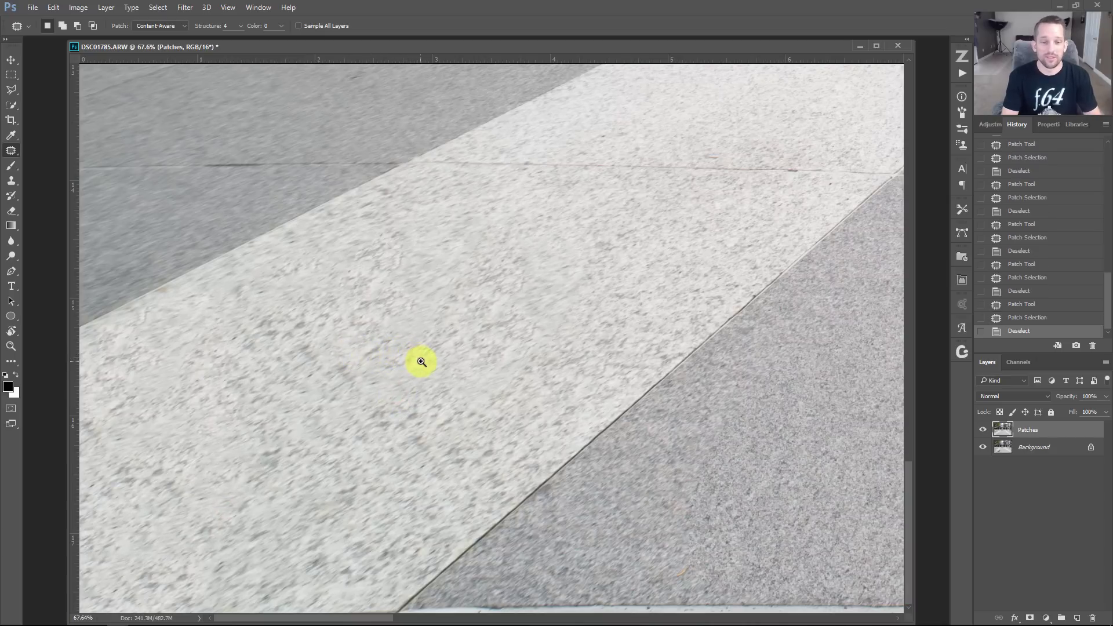
right_click(421, 362)
left_click(428, 369)
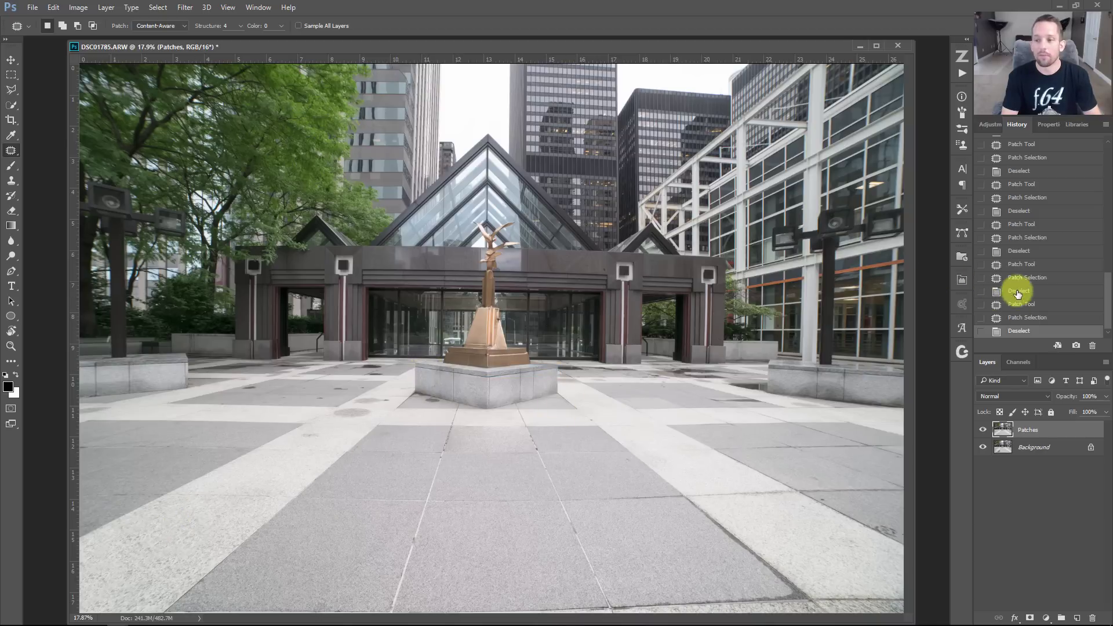
- Compare the original snapshot with the final Deselect state, then zoom into the spotted pavement left of the base
scroll(1029, 177, "up", 5)
scroll(1028, 178, "up", 5)
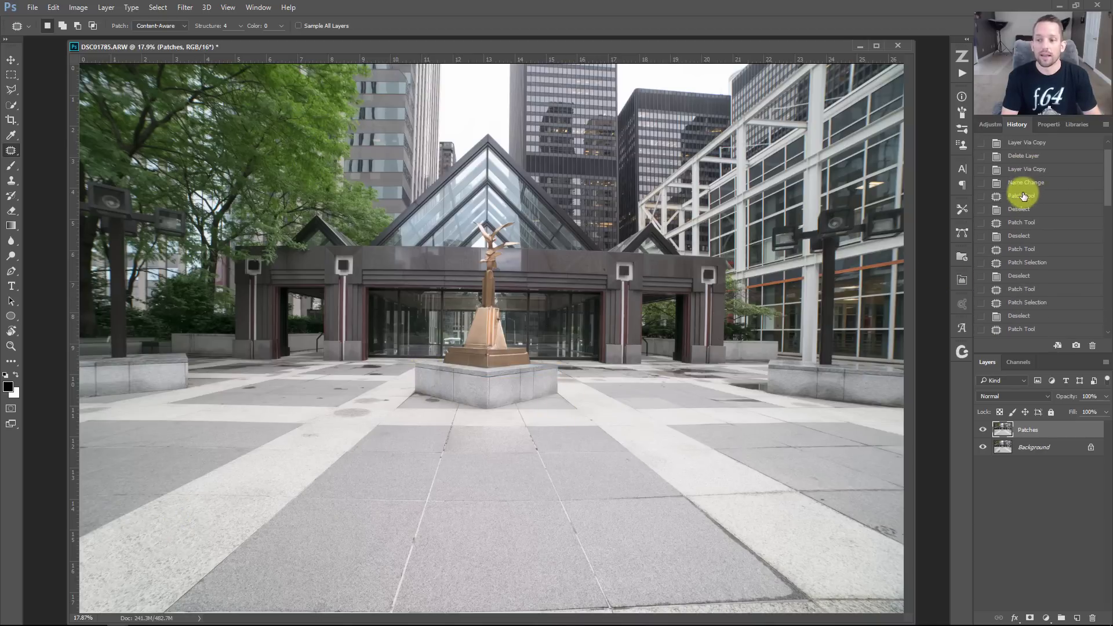
left_click(1001, 149)
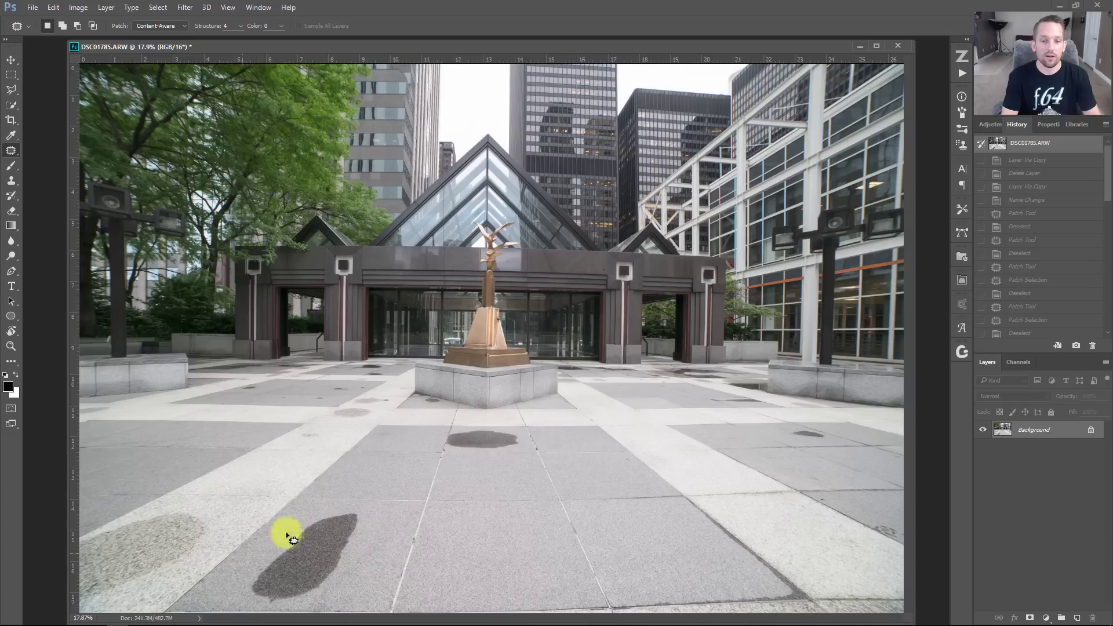
left_click_drag(1107, 200, 1100, 325)
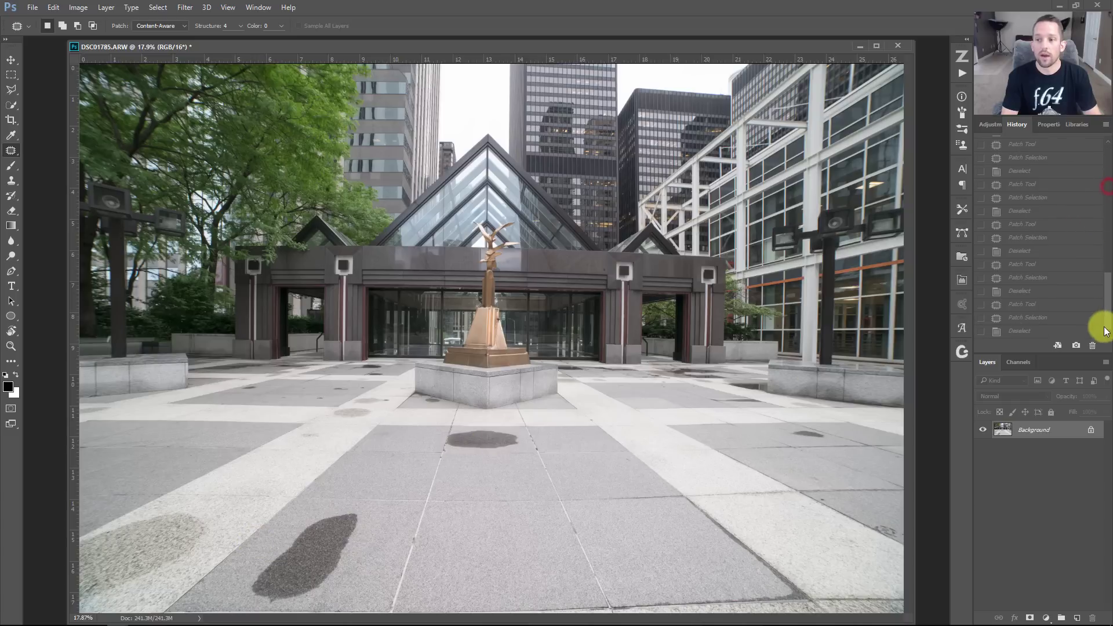
left_click(1049, 330)
left_click_drag(374, 422, 458, 446)
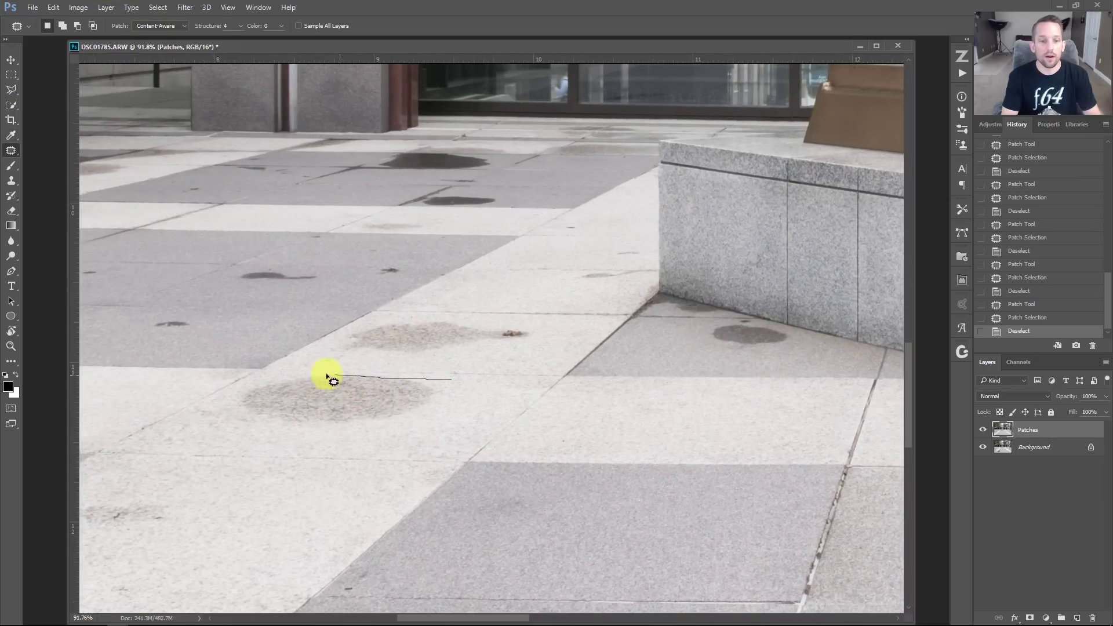
- Patch the first dark spot, redoing it in Normal mode from clean pavement
left_click_drag(307, 444, 463, 401)
left_click_drag(383, 402, 657, 404)
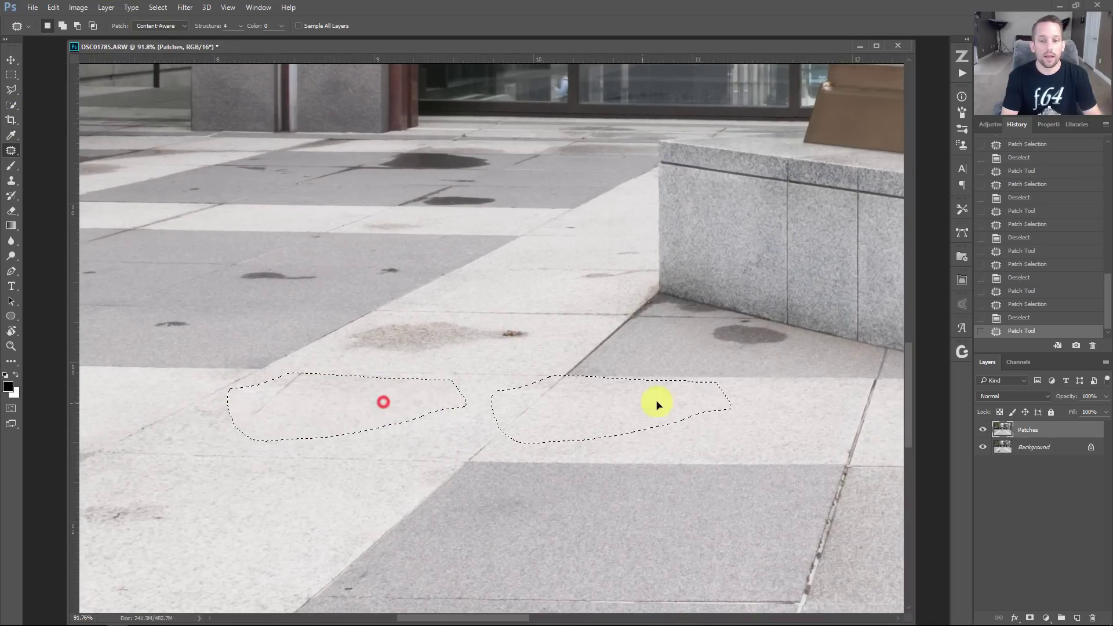
left_click(683, 416)
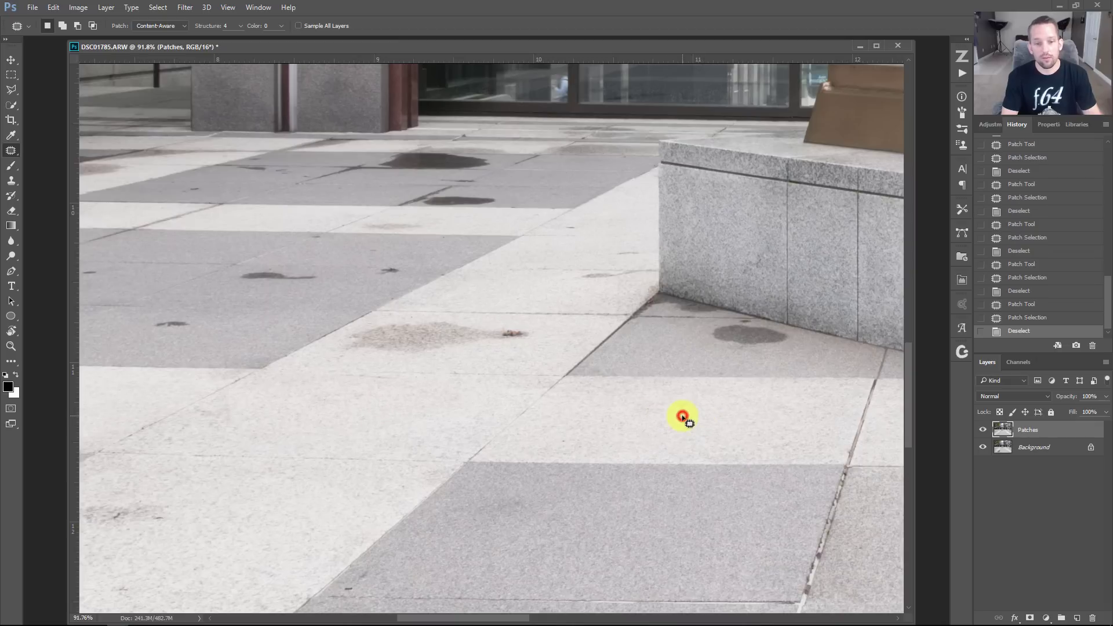
key("ctrl+z")
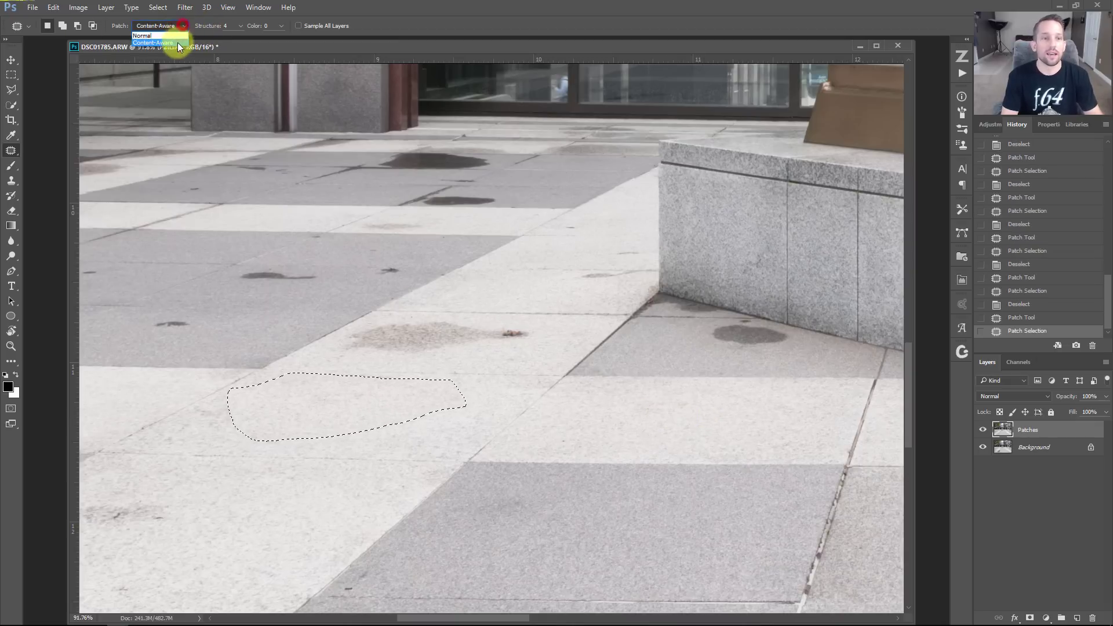
left_click(178, 36)
left_click_drag(330, 413, 641, 427)
left_click(467, 428)
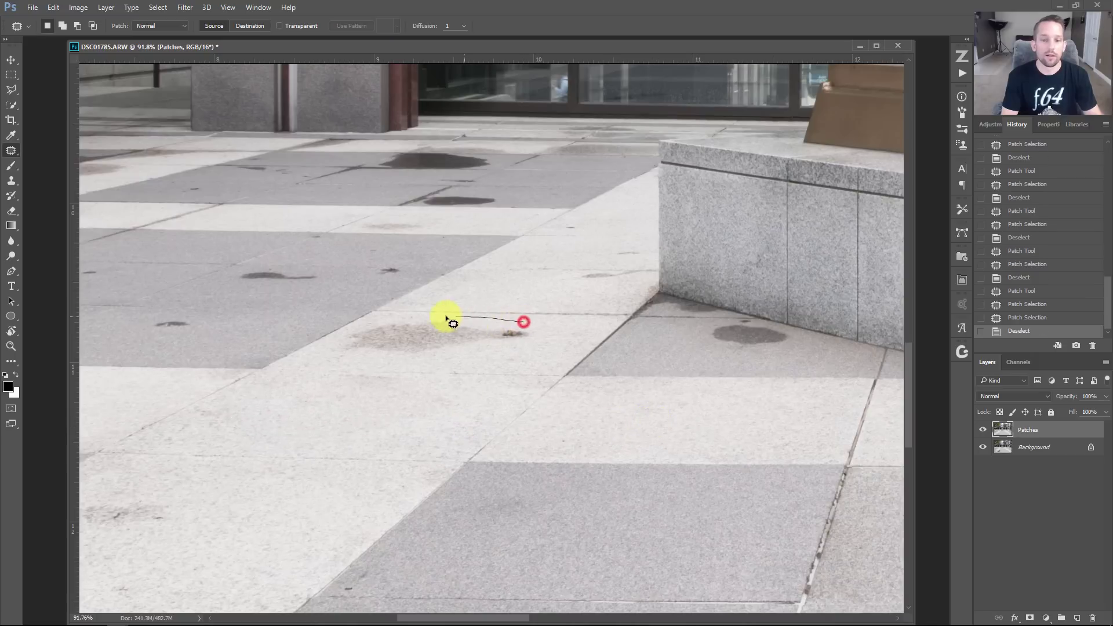
- Patch the next several stains and dark spots on the pale pavement near the planter
left_click_drag(550, 346, 524, 322)
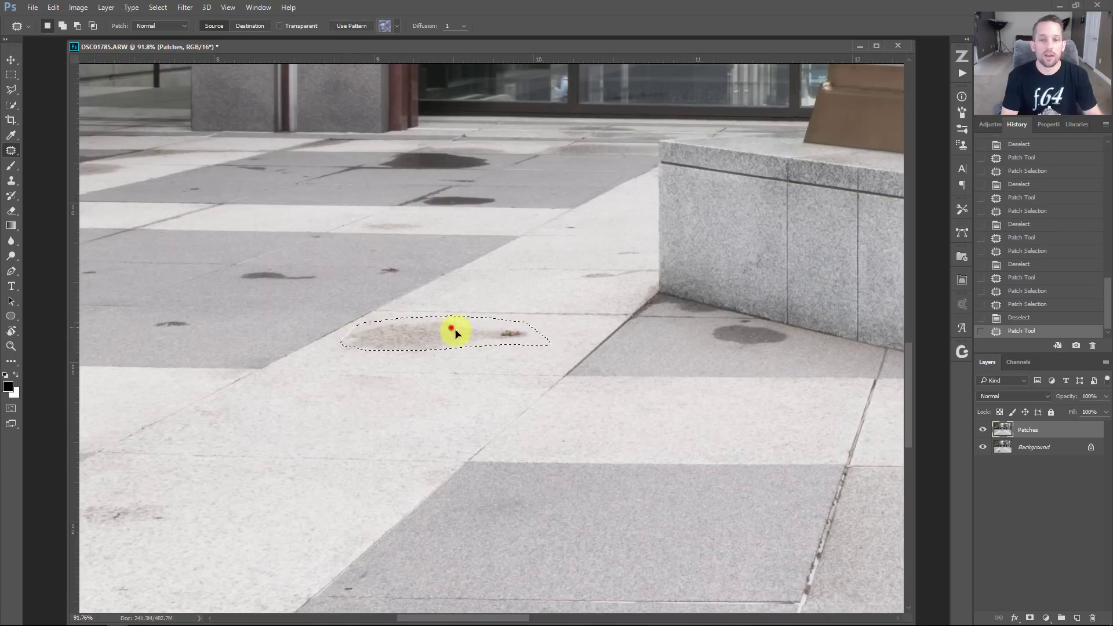
left_click_drag(455, 325, 373, 399)
left_click(378, 395)
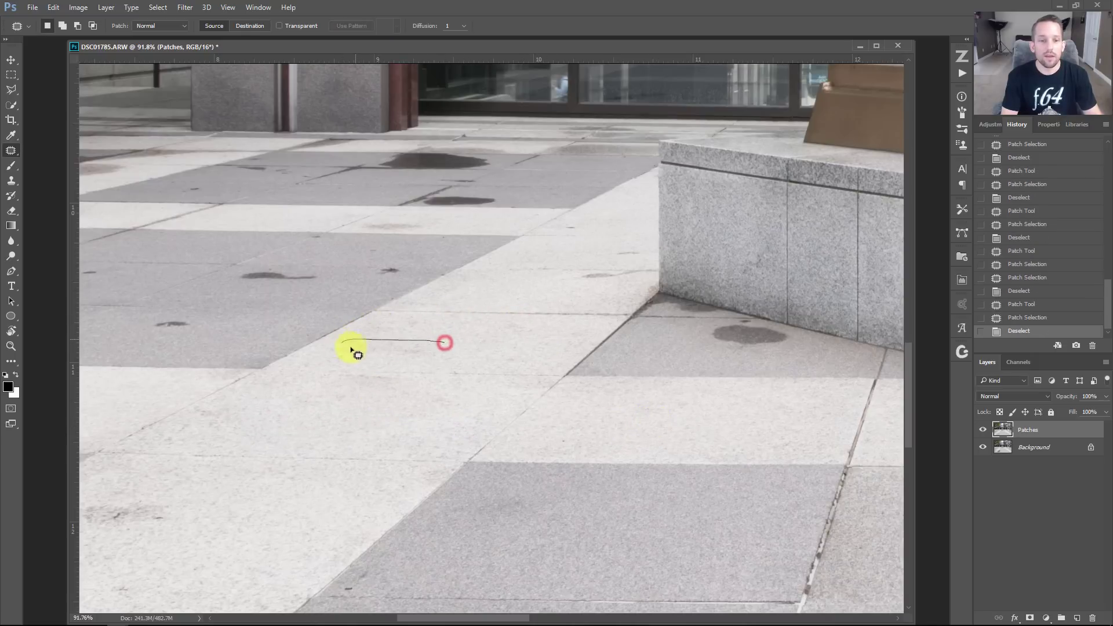
left_click_drag(447, 352, 446, 349)
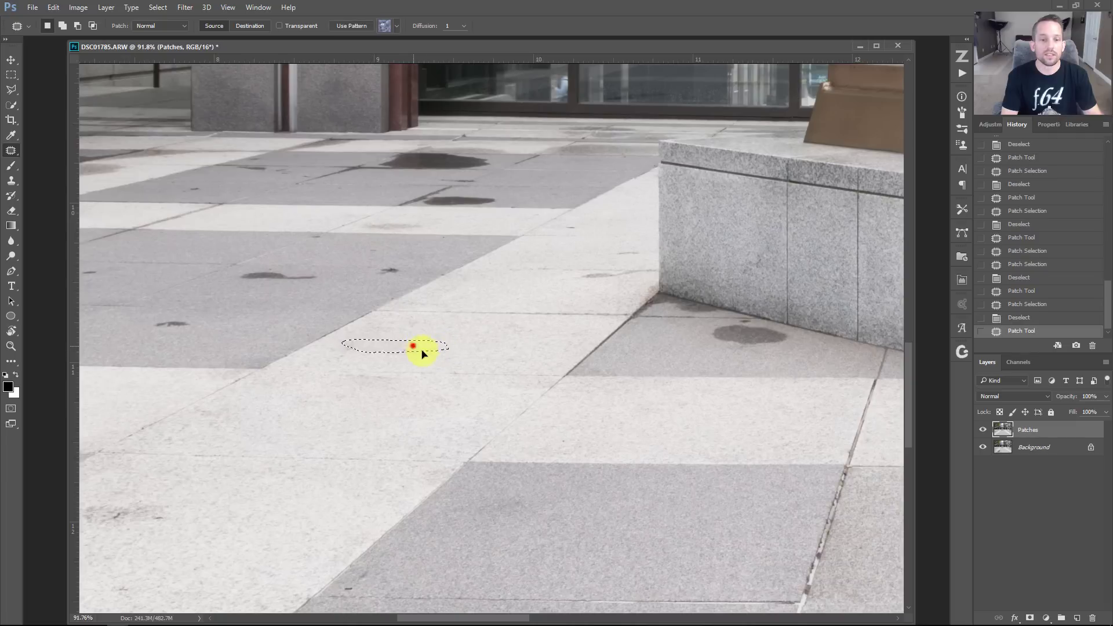
left_click(527, 336)
mouse_move(757, 320)
left_mouse_down()
mouse_move(718, 325)
mouse_move(714, 349)
mouse_move(786, 353)
mouse_move(816, 339)
mouse_move(691, 354)
mouse_move(766, 358)
mouse_move(756, 338)
mouse_move(666, 356)
left_mouse_up()
left_click(692, 352)
left_click(670, 345)
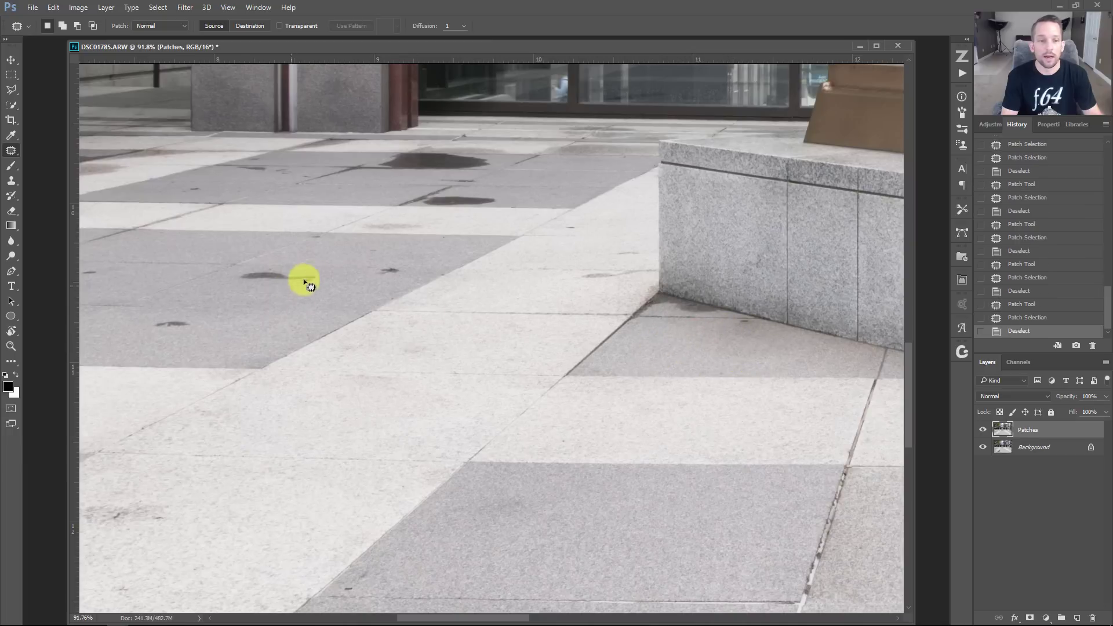
- Patch the dark spots on the grey paving, then fit the photo on screen
mouse_move(324, 277)
left_mouse_down()
mouse_move(244, 273)
mouse_move(238, 288)
mouse_move(303, 280)
mouse_move(289, 283)
mouse_move(342, 298)
mouse_move(303, 318)
left_mouse_up()
left_click(303, 316)
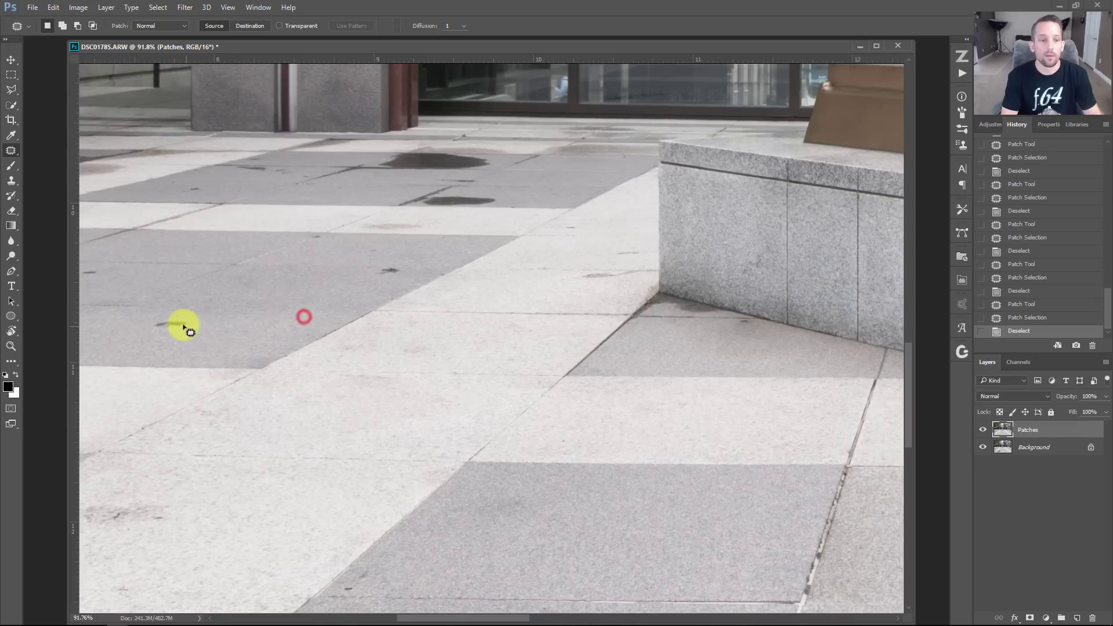
mouse_move(189, 330)
left_mouse_down()
mouse_move(154, 323)
mouse_move(299, 331)
left_mouse_up()
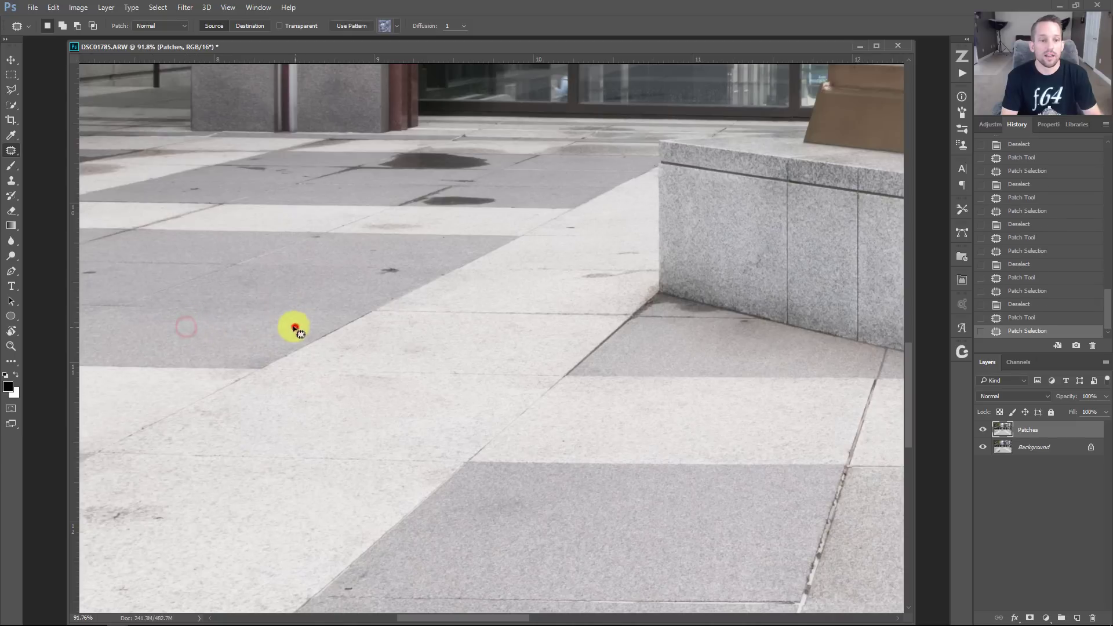
mouse_move(397, 268)
left_mouse_down()
mouse_move(364, 275)
mouse_move(404, 274)
mouse_move(342, 274)
mouse_move(380, 246)
left_mouse_up()
right_click(425, 252)
left_click(440, 259)
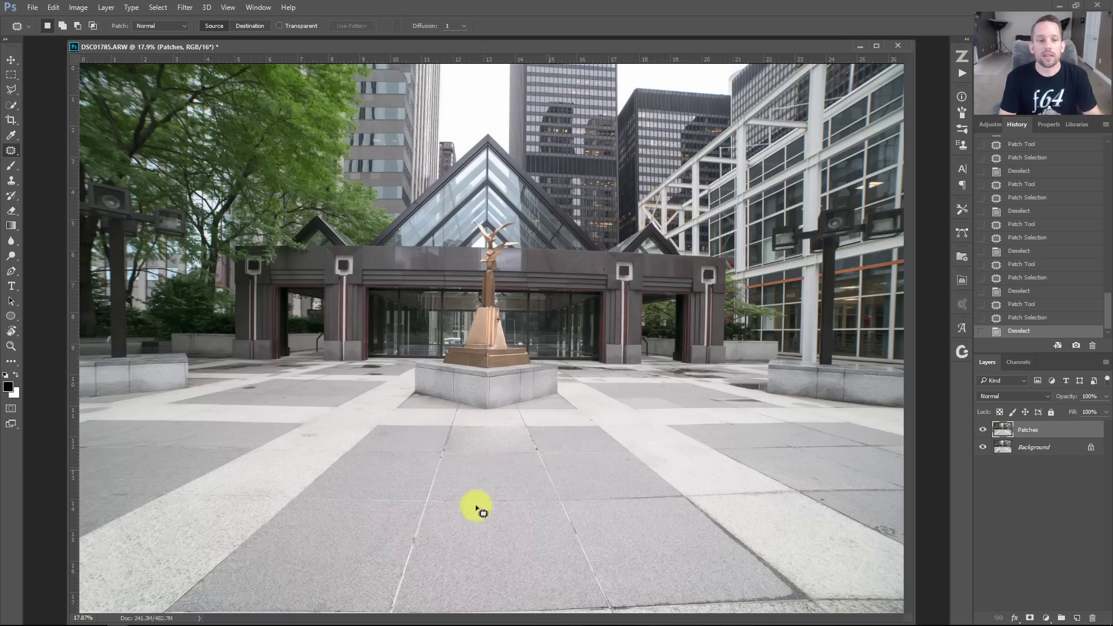
- Feather the patch selection by 5 pixels and patch the dark spot using clean pavement to its right
mouse_move(241, 387)
left_mouse_down()
mouse_move(343, 423)
mouse_move(403, 377)
mouse_move(316, 368)
mouse_move(221, 400)
mouse_move(323, 419)
mouse_move(408, 376)
left_mouse_up()
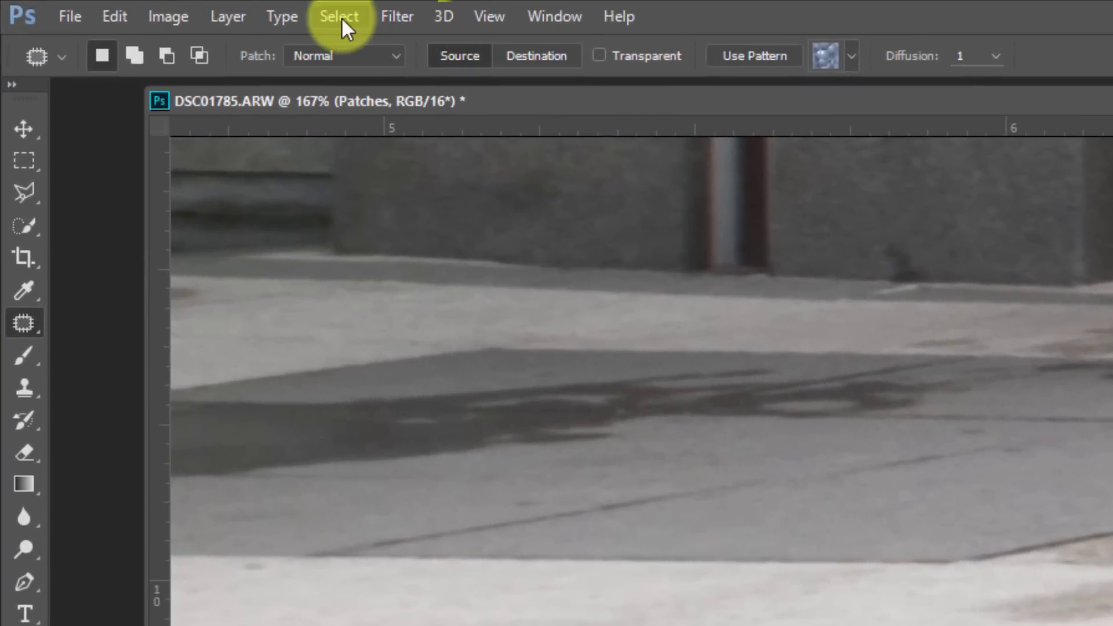
left_click(342, 18)
mouse_move(357, 338)
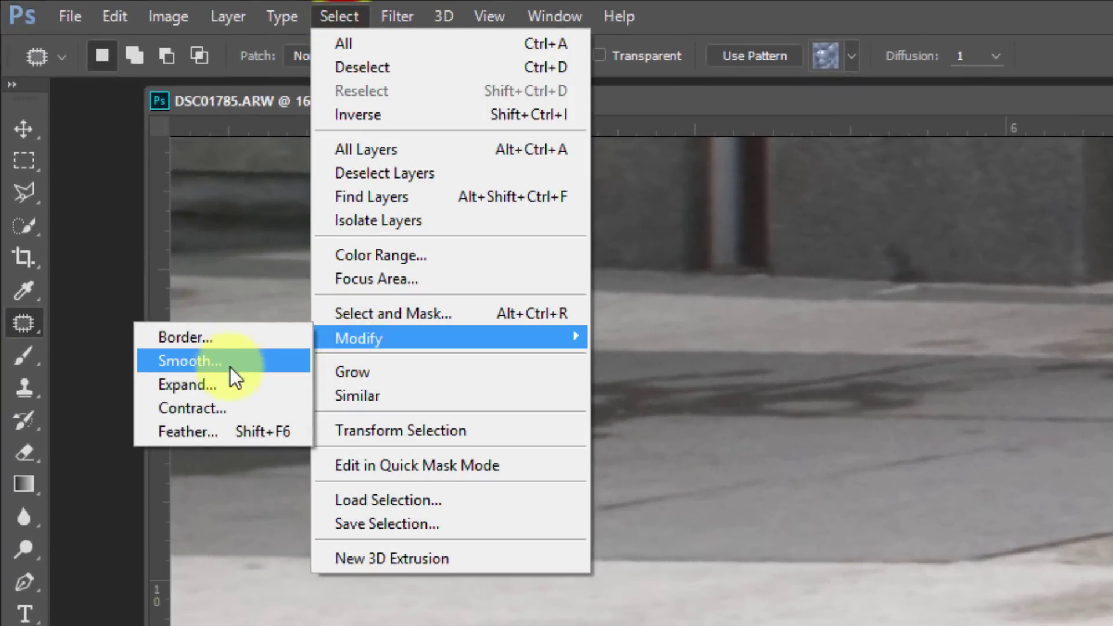
left_click(198, 430)
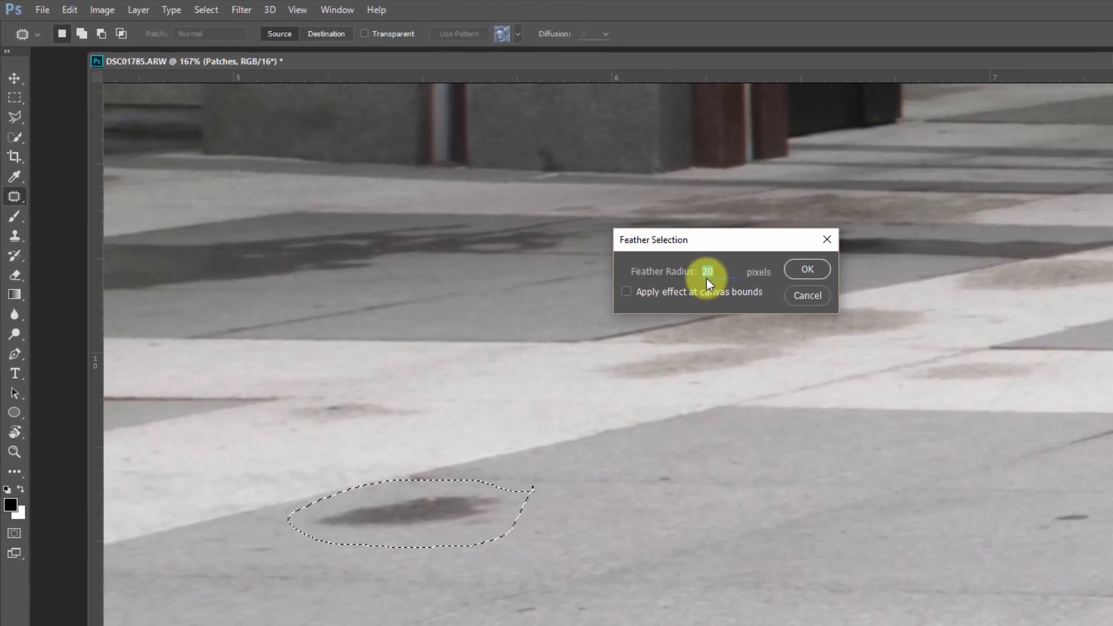
type("5")
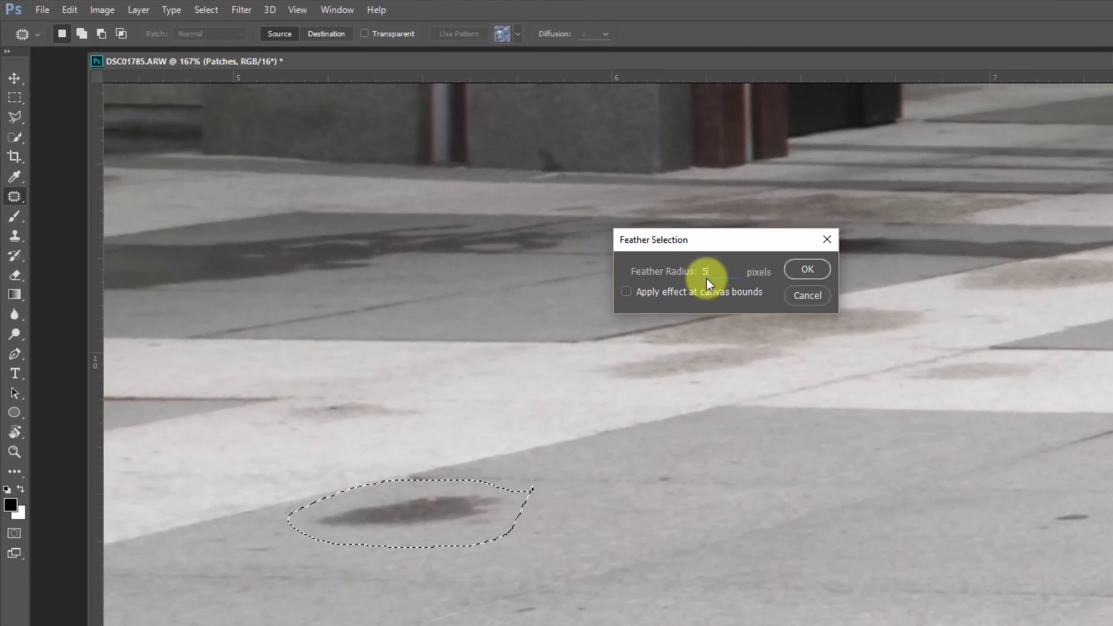
key("Return")
left_click_drag(428, 504, 938, 522)
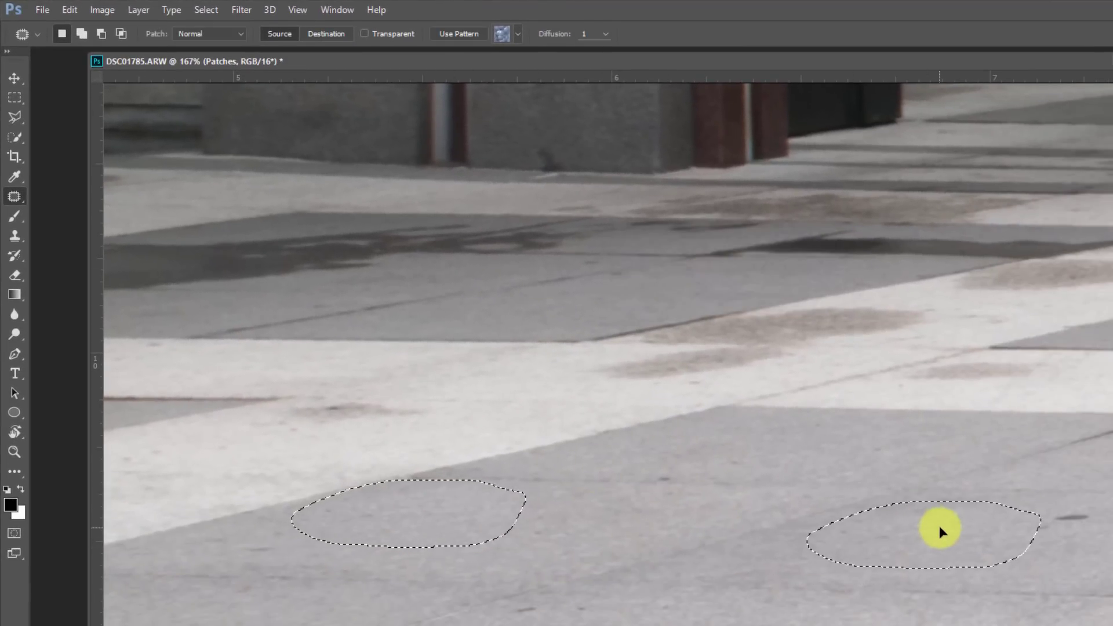
left_click(651, 492)
- Patch two more dark spots on the lower grey paving, deselecting after each
mouse_move(850, 614)
left_mouse_down()
mouse_move(764, 622)
mouse_move(997, 619)
left_mouse_up()
left_click(938, 625)
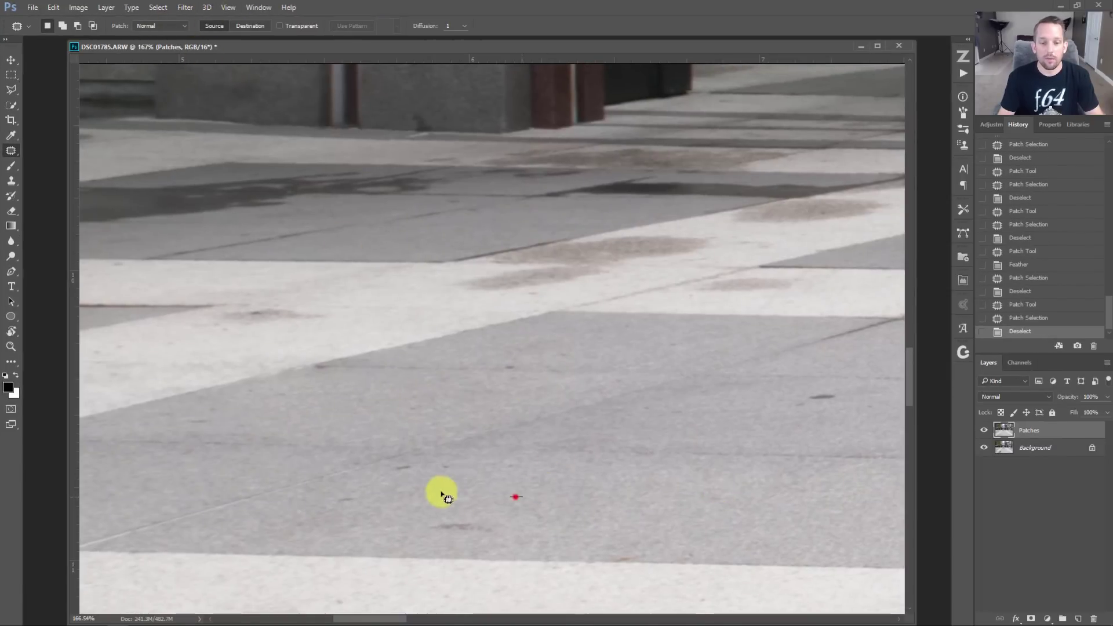
mouse_move(442, 495)
left_mouse_down()
mouse_move(472, 536)
mouse_move(493, 509)
mouse_move(666, 499)
left_mouse_up()
left_click(668, 496)
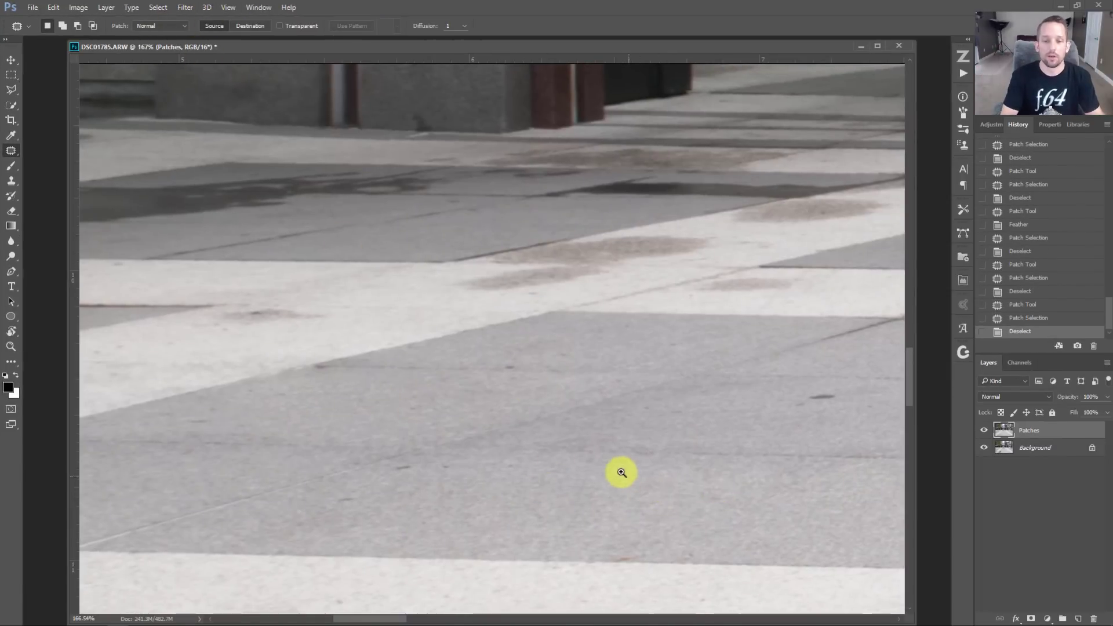
key("ctrl+0")
left_click_drag(1106, 316, 1103, 173)
scroll(1051, 166, "up", 3)
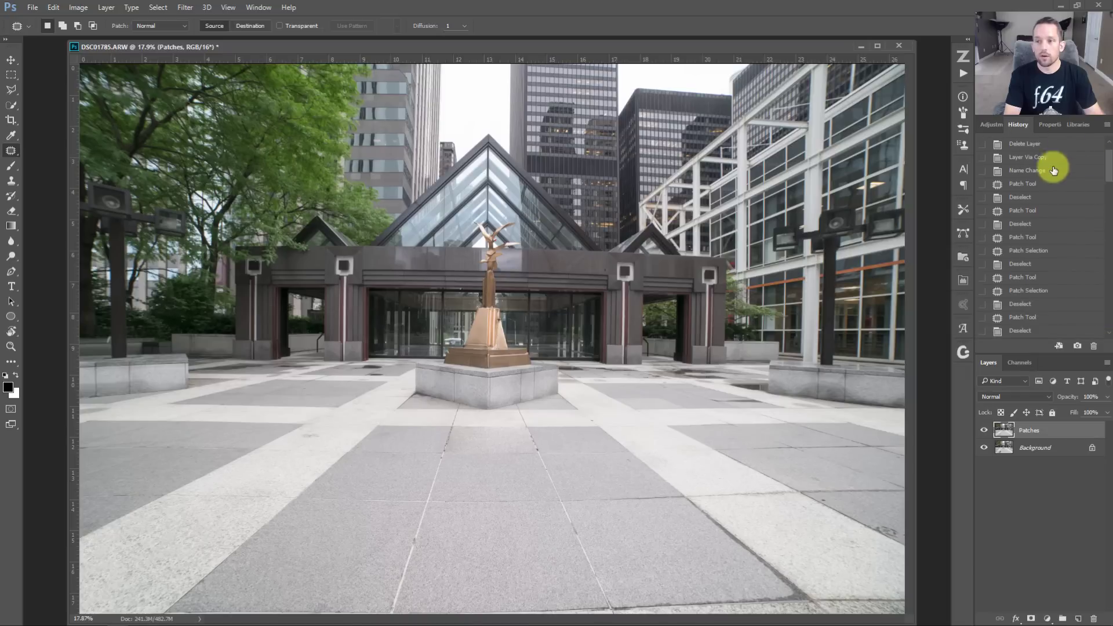
left_click(1021, 143)
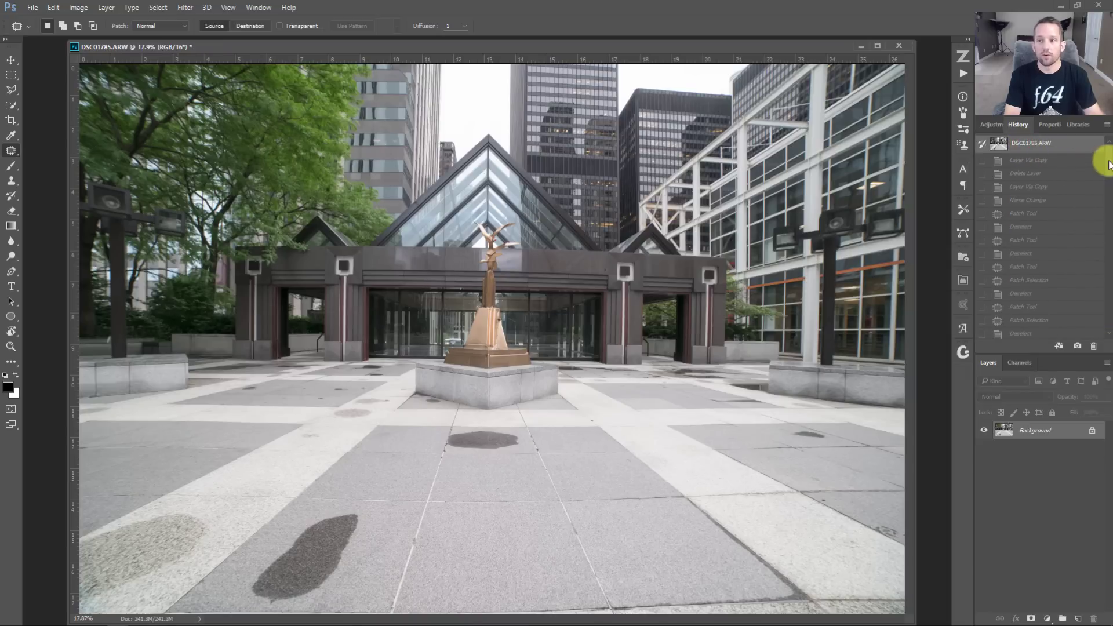
left_click_drag(1106, 162, 1106, 313)
left_click(1002, 333)
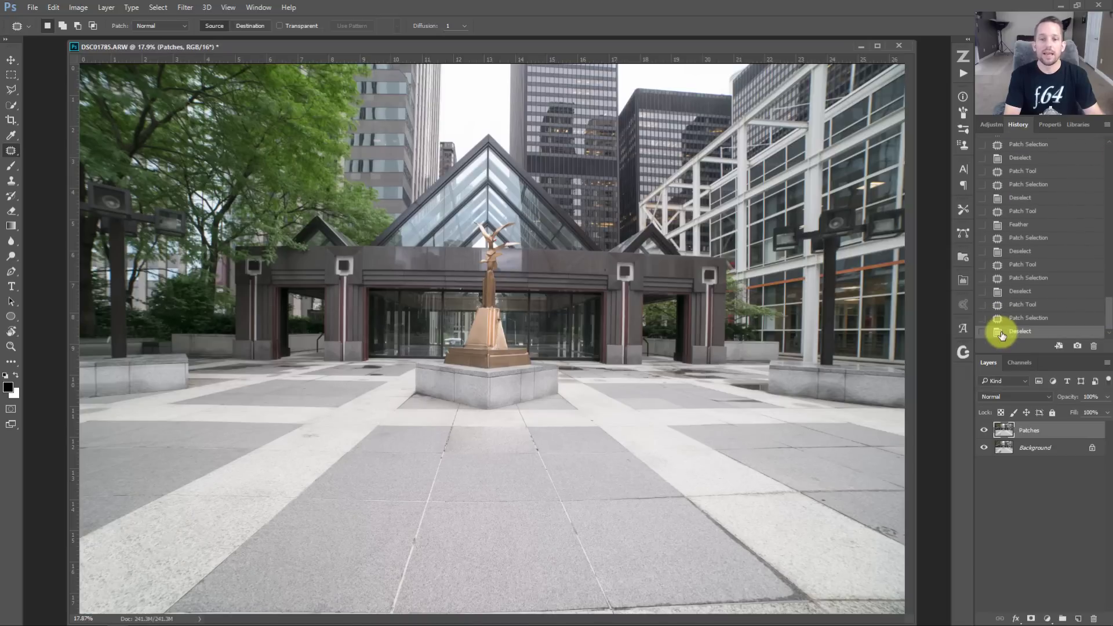